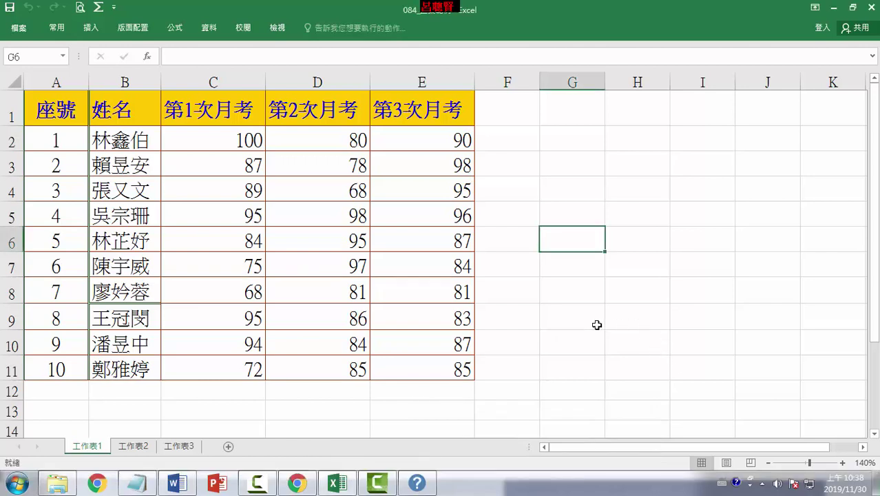
Step: Point out the exam headings, names and scores in rows 2–5 (100, 80, 90, 87, 98, 89)
click(572, 316)
click(232, 141)
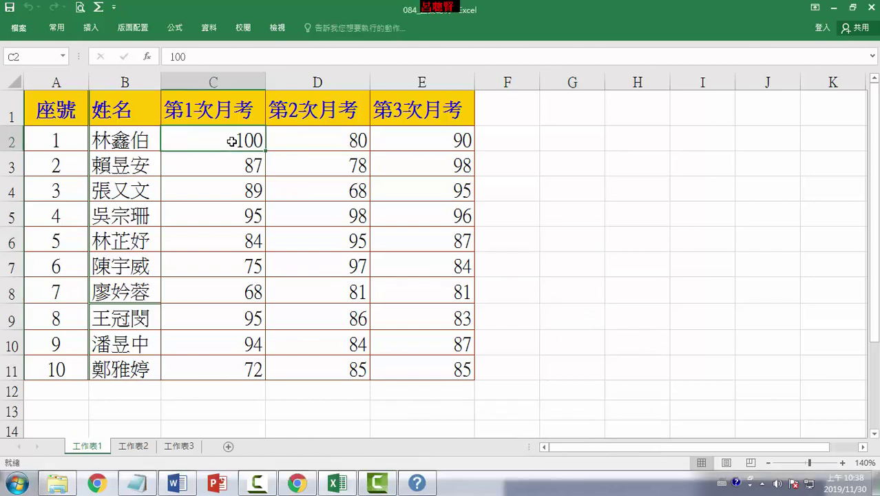
drag(232, 109, 402, 110)
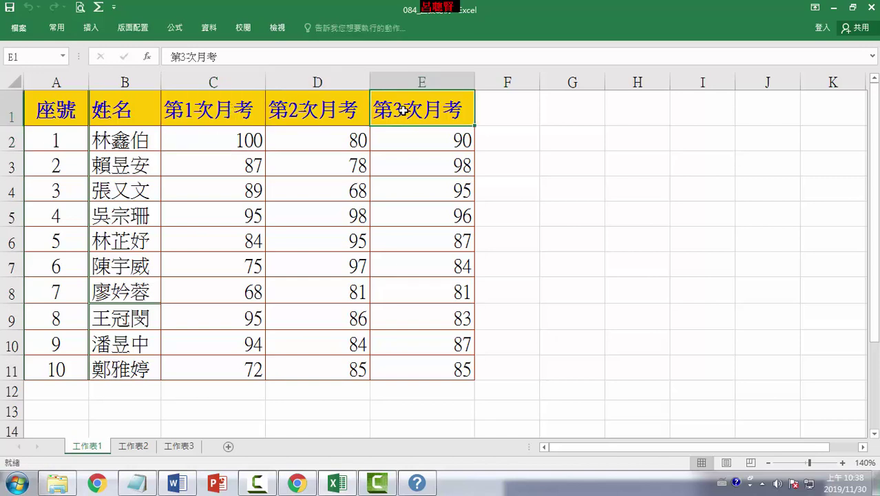
click(241, 141)
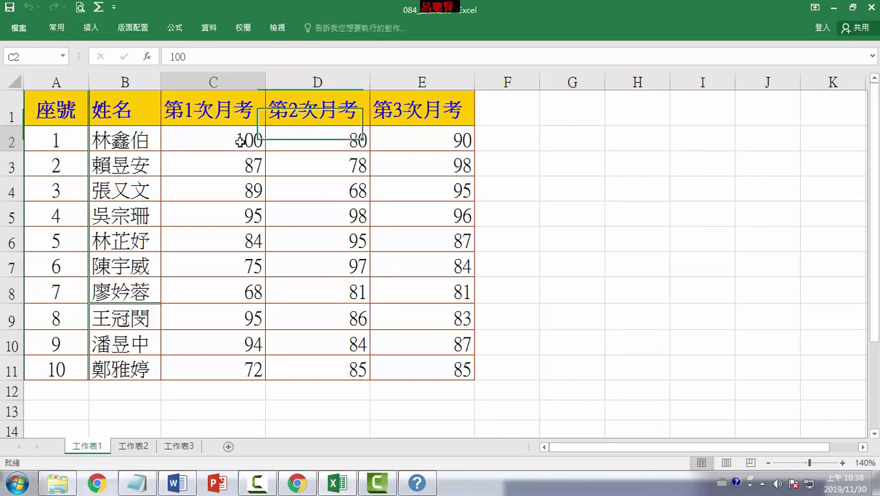
click(114, 141)
click(206, 142)
click(420, 144)
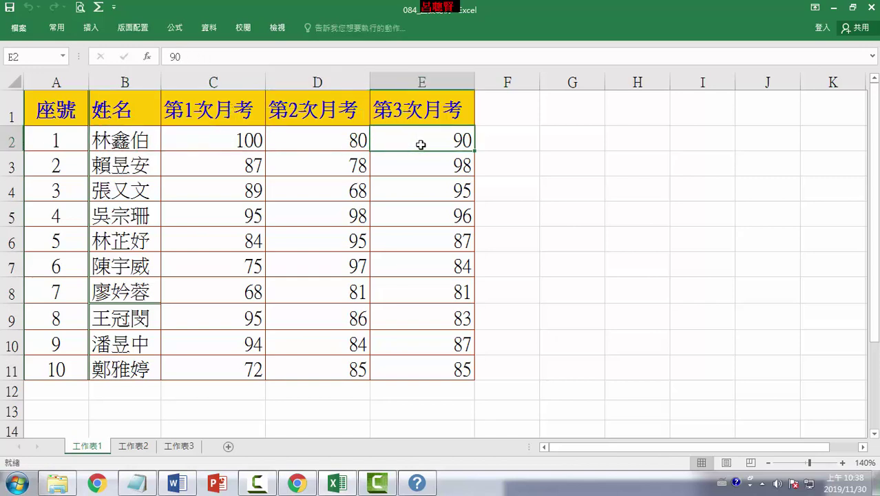
click(318, 143)
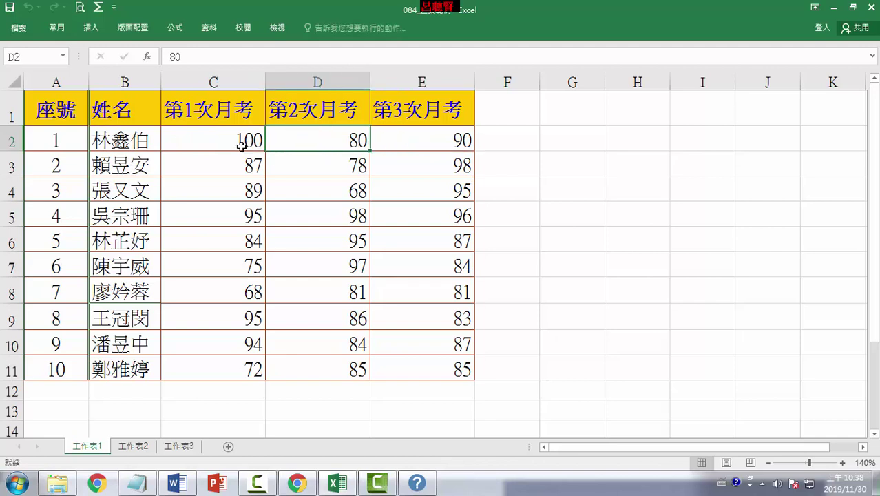
click(241, 144)
click(425, 144)
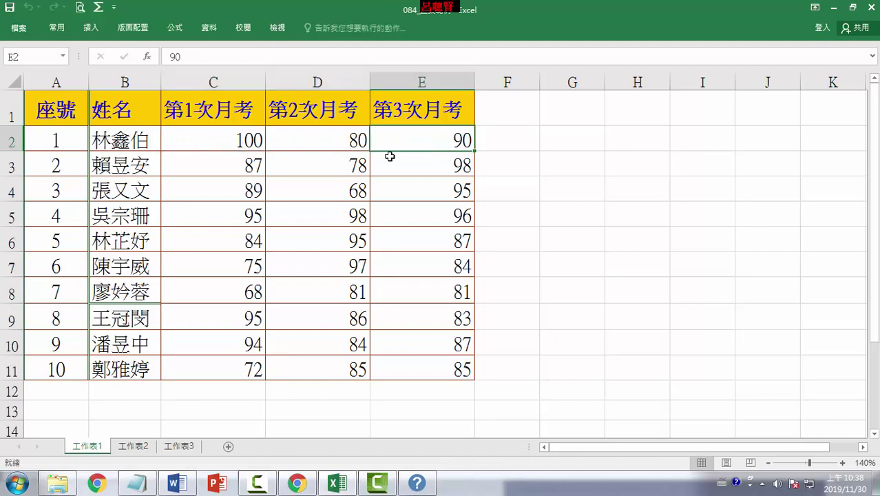
click(198, 165)
click(427, 168)
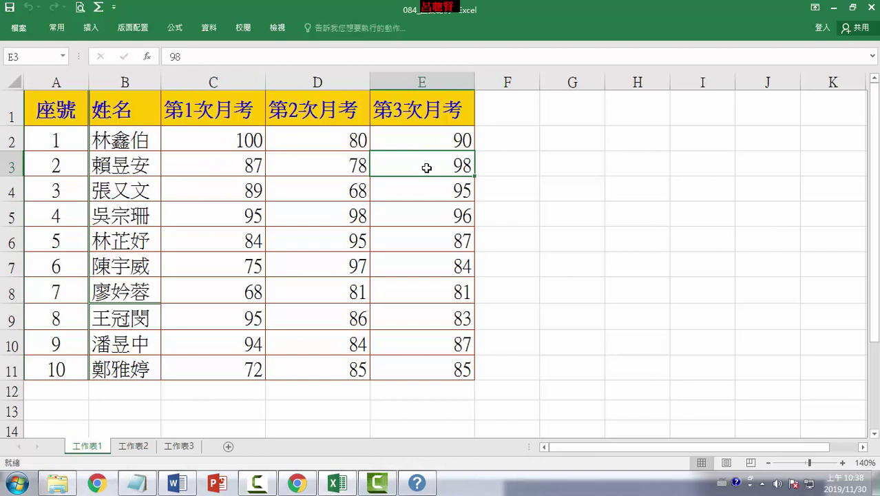
click(256, 191)
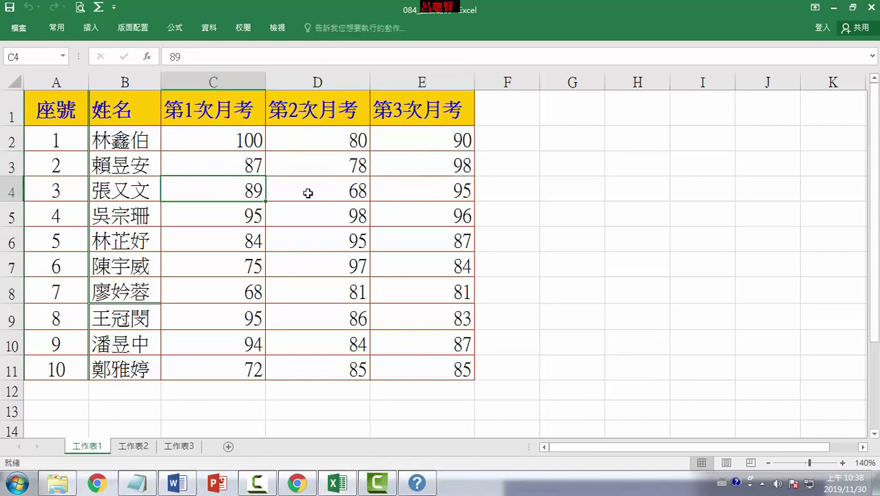
click(442, 194)
click(345, 194)
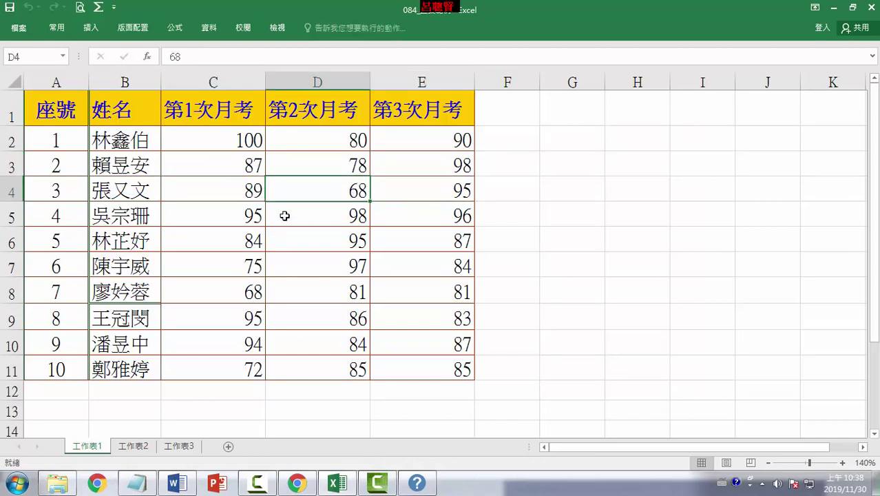
click(138, 216)
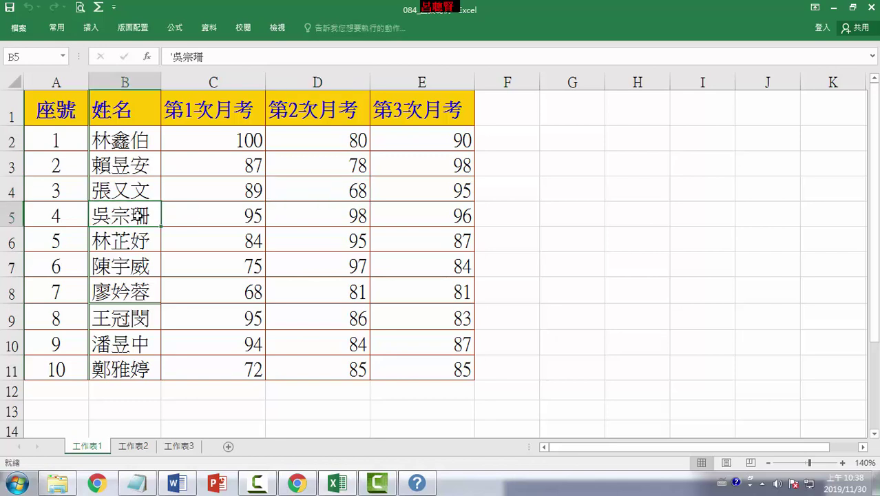
click(252, 219)
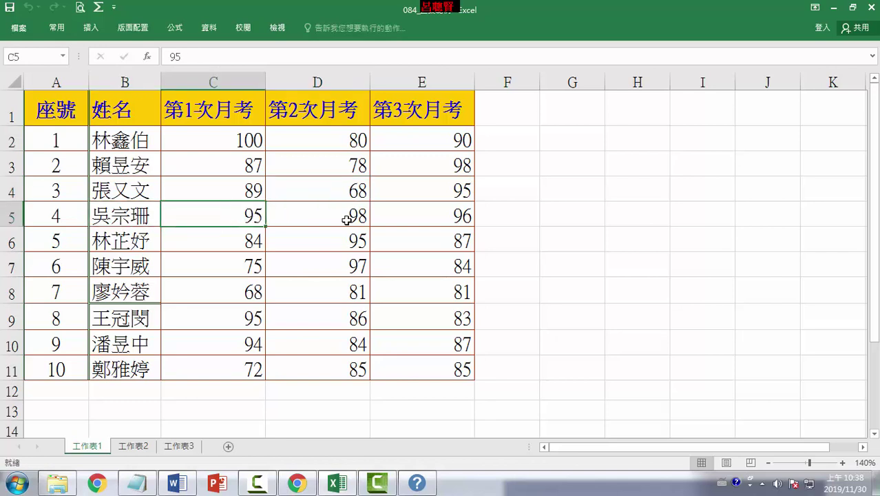
Step: Highlight score ranges down to row 11, such as 96, 87, 97, 84 and 94
drag(344, 218, 418, 213)
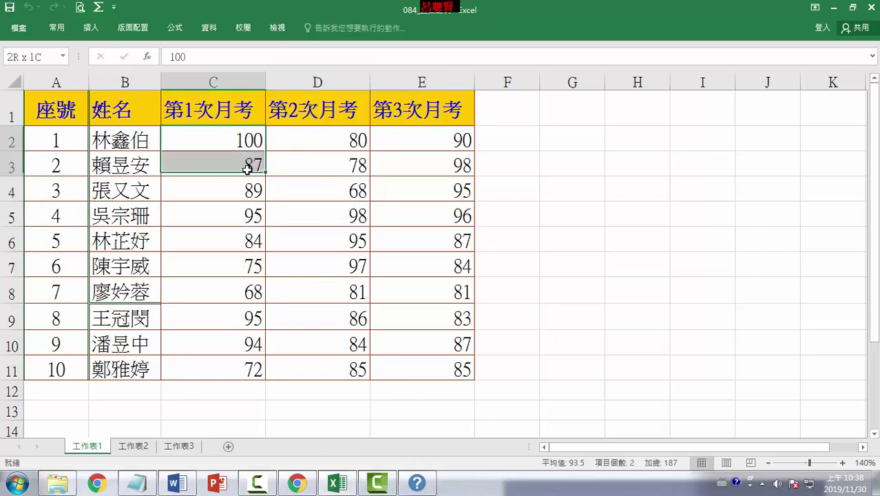
drag(256, 138, 252, 190)
click(418, 148)
drag(424, 158, 424, 192)
drag(323, 190, 324, 214)
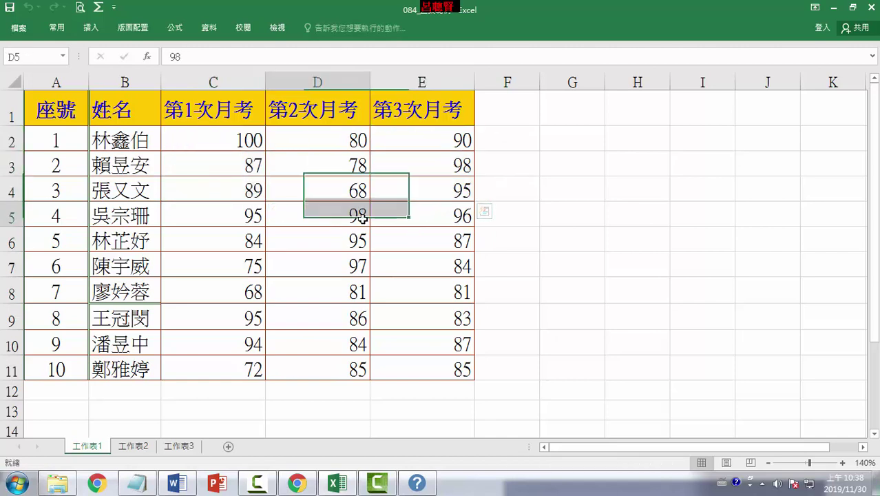
click(457, 214)
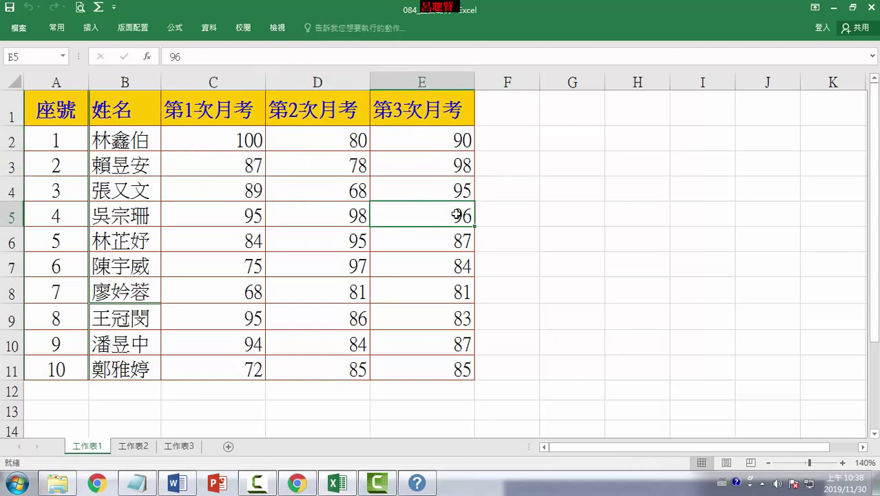
click(354, 237)
click(446, 236)
click(351, 270)
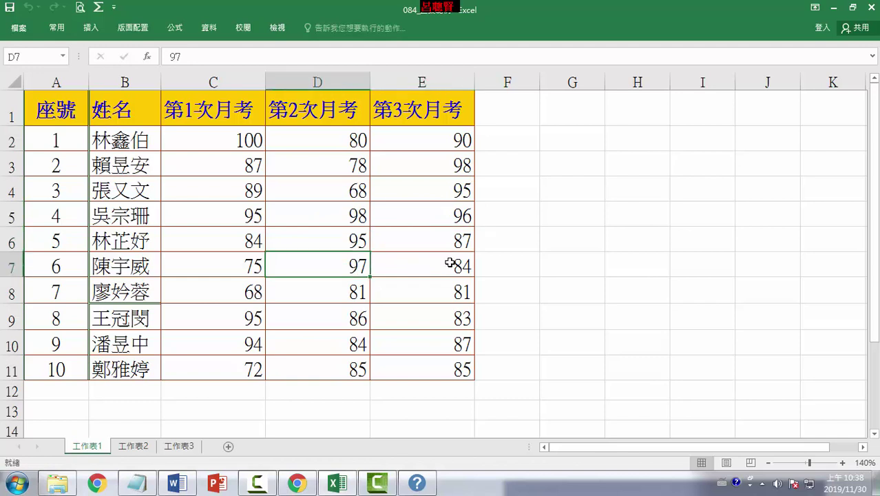
click(450, 263)
click(343, 291)
click(442, 289)
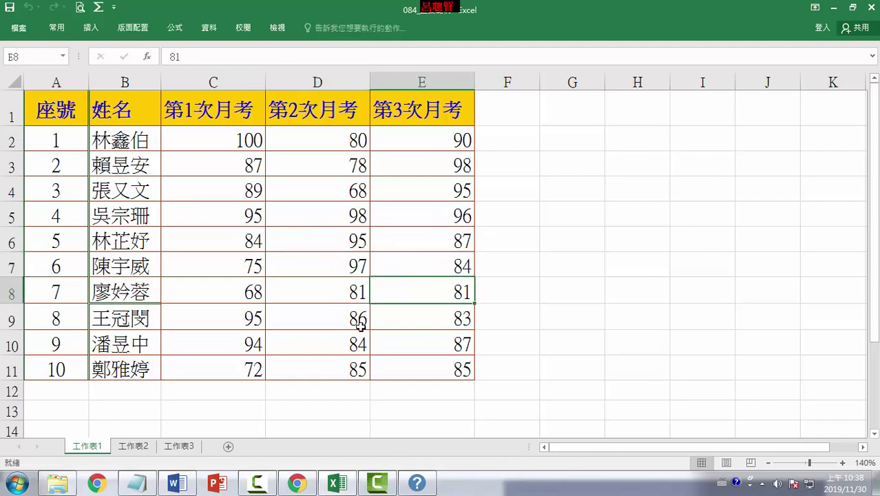
drag(239, 318, 322, 321)
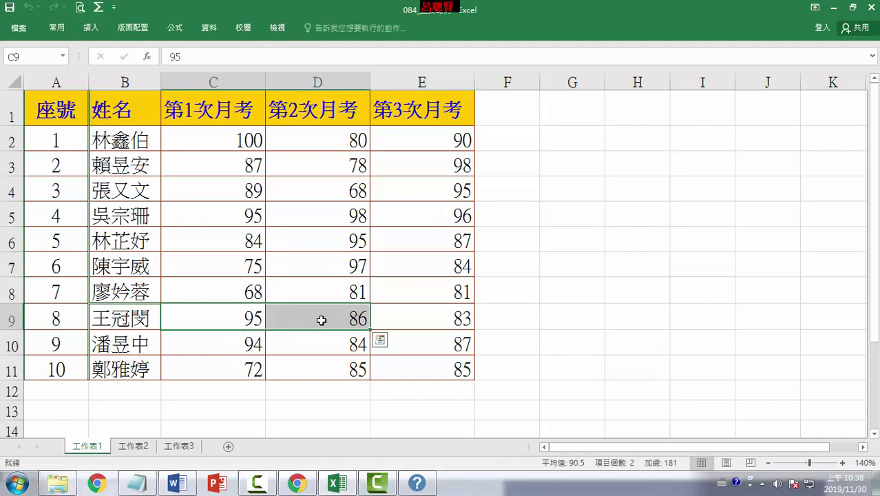
click(256, 344)
click(422, 348)
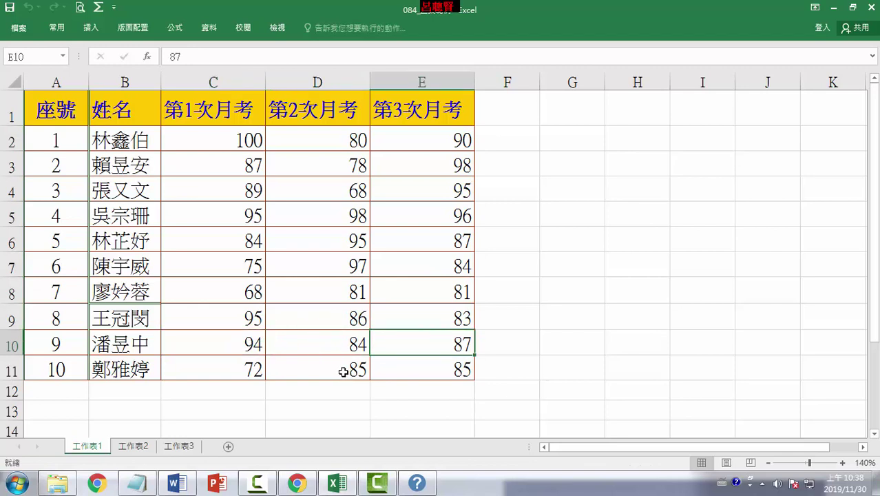
drag(343, 372, 430, 371)
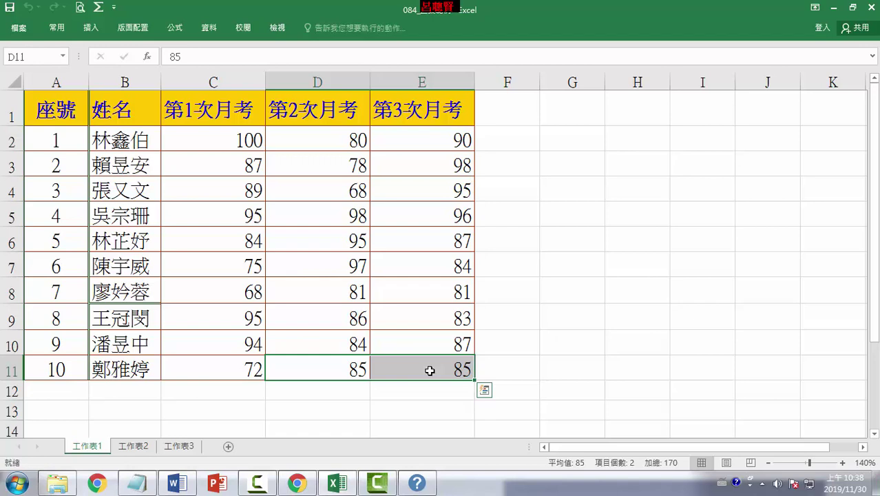
click(500, 140)
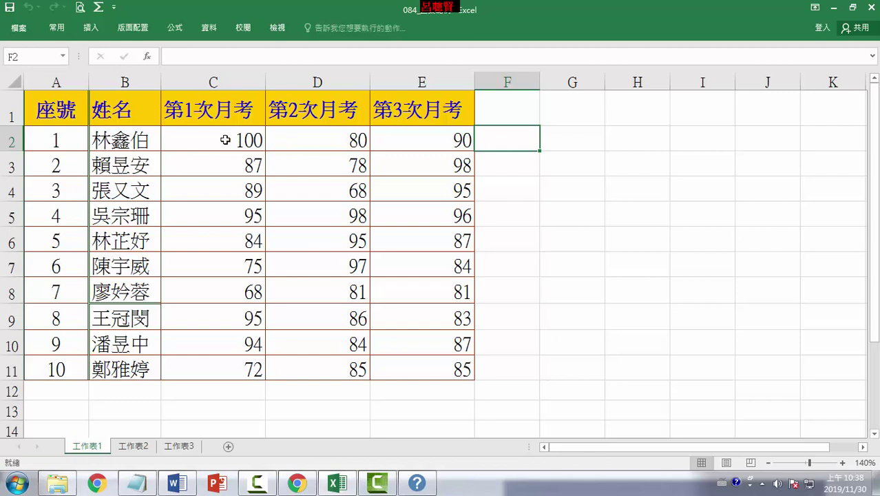
Step: Demonstrate selecting the first student's row 2 scores and the whole of column C
drag(225, 140, 407, 145)
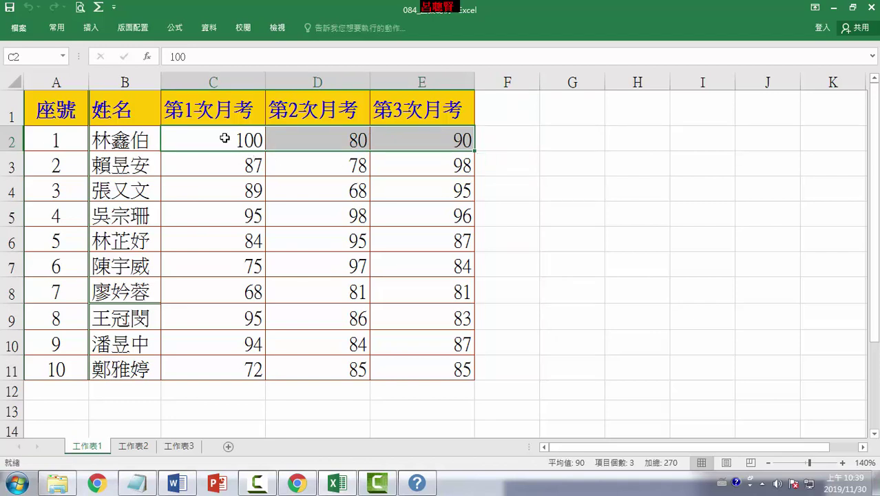
drag(222, 141, 424, 146)
drag(235, 141, 231, 376)
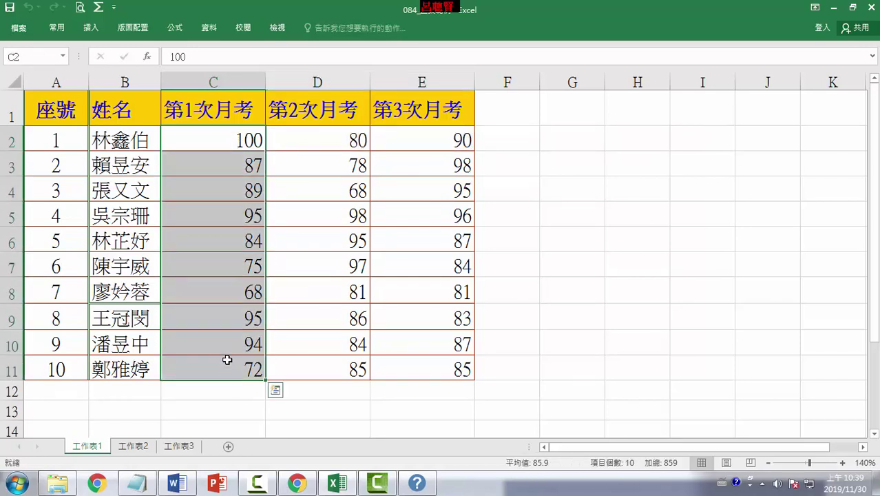
drag(134, 146, 460, 142)
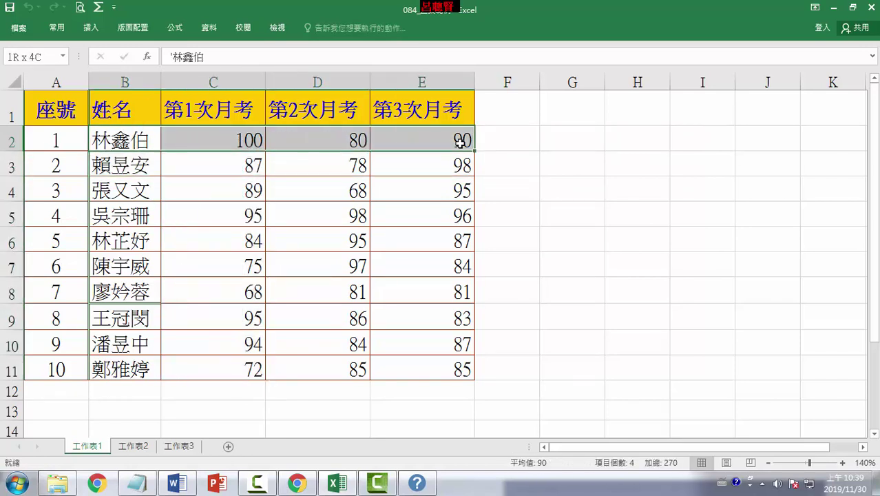
Step: Select the entire table from A1 to E11
click(586, 207)
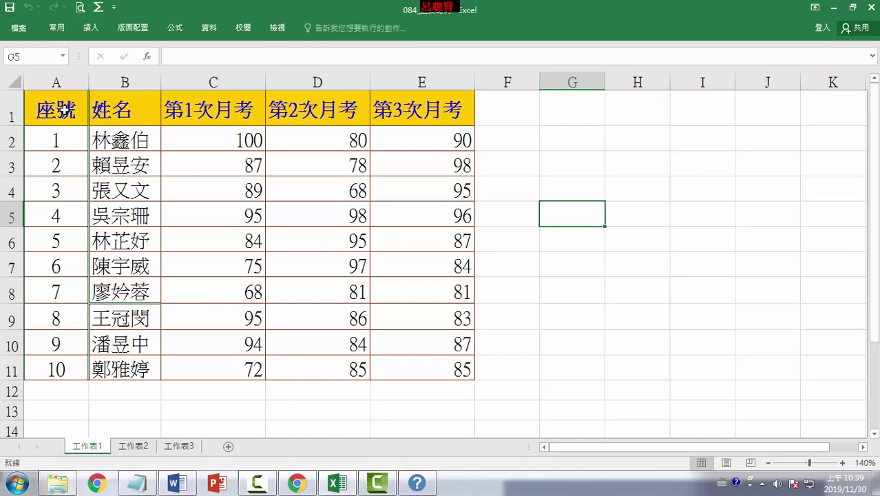
drag(62, 111, 405, 389)
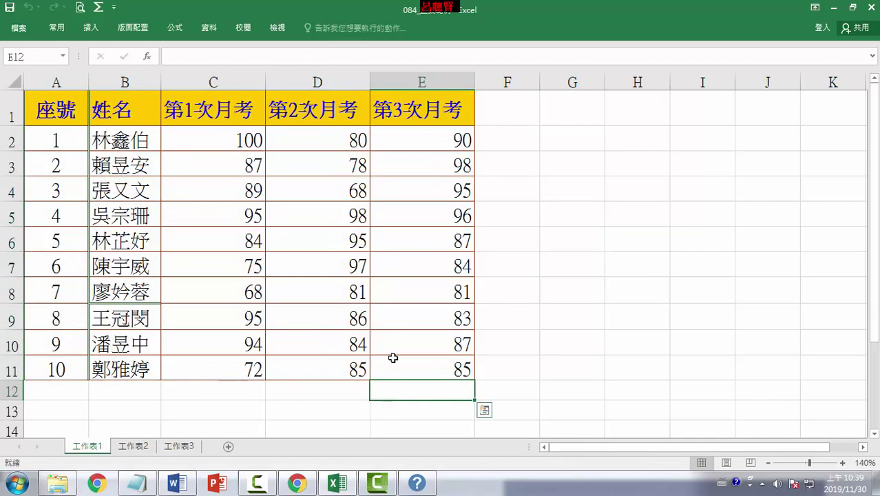
drag(55, 110, 420, 362)
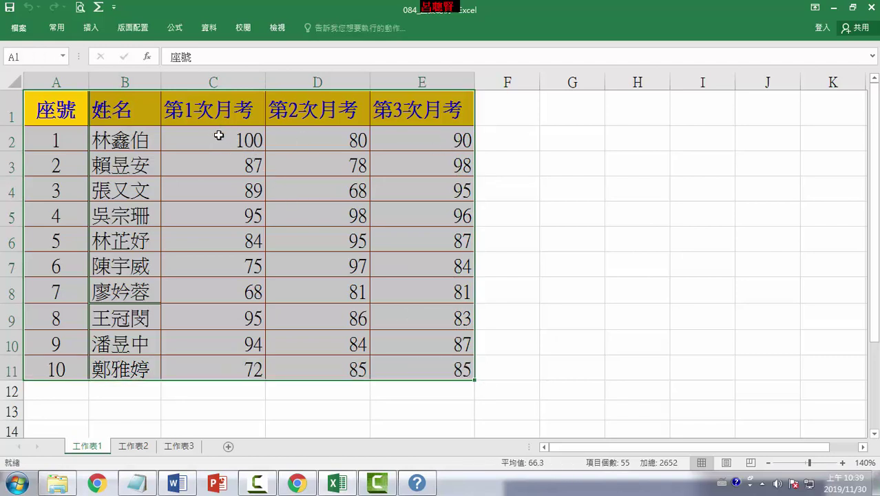
Step: Copy the A1:E11 table, paste it transposed at A1 of 工作表2, and autofit column A
right_click(143, 115)
click(175, 137)
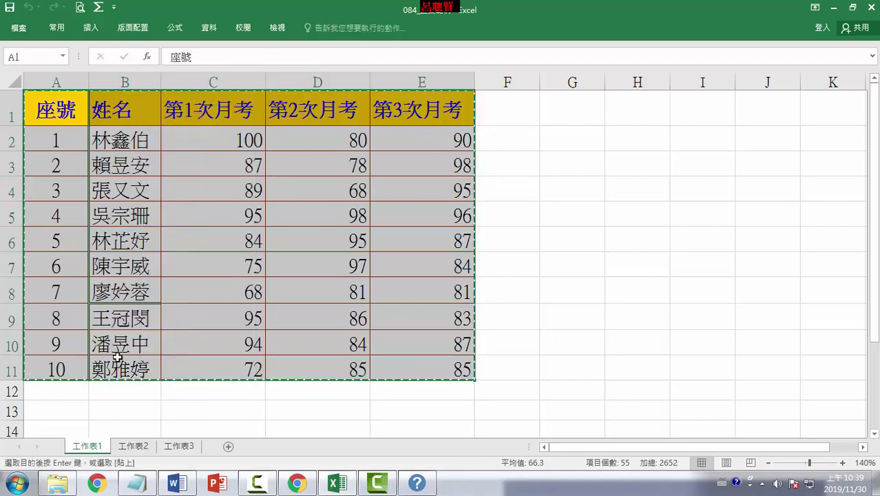
click(140, 447)
click(48, 91)
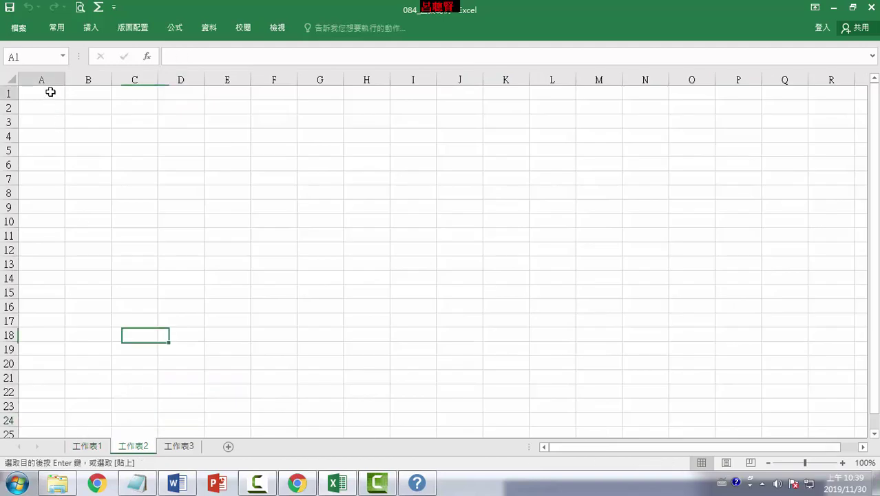
right_click(49, 93)
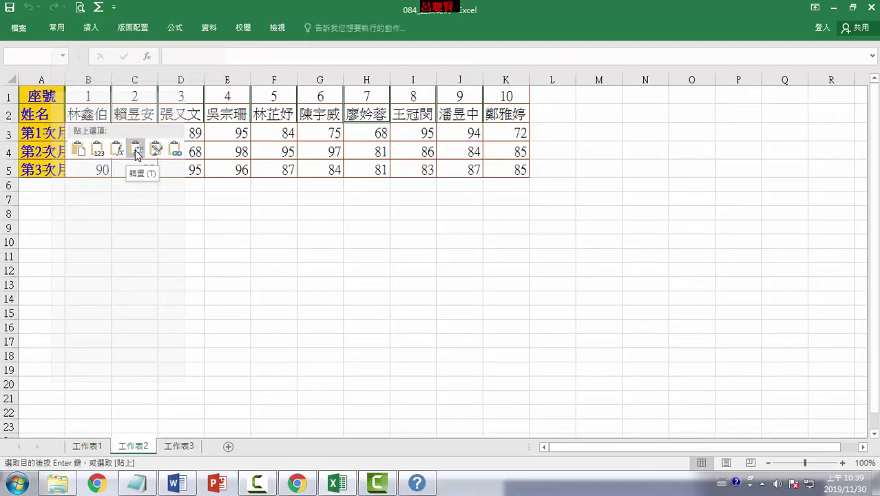
click(136, 153)
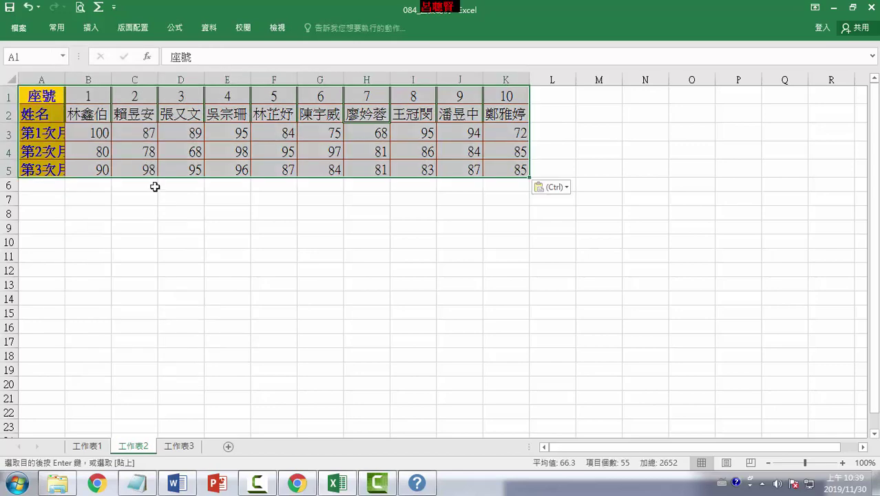
double_click(65, 80)
Step: Zoom 工作表2 in to 140% and select seat 1's scores B3:B5
click(237, 213)
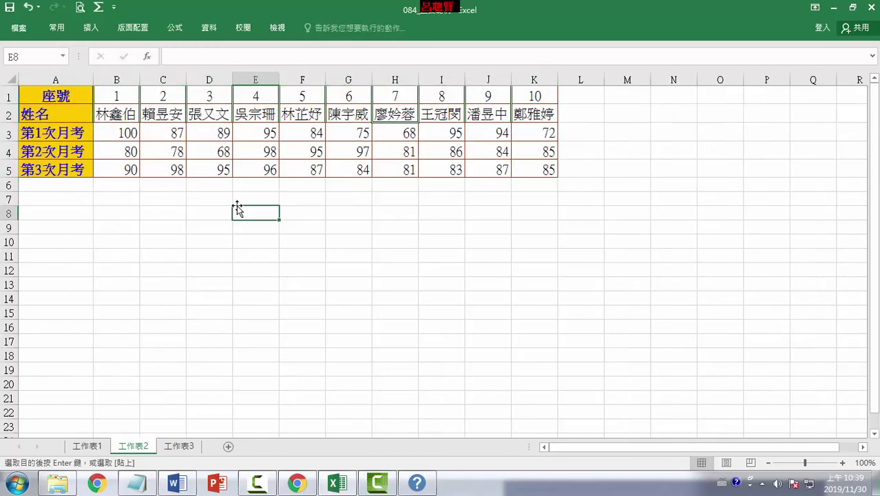
click(198, 180)
click(76, 104)
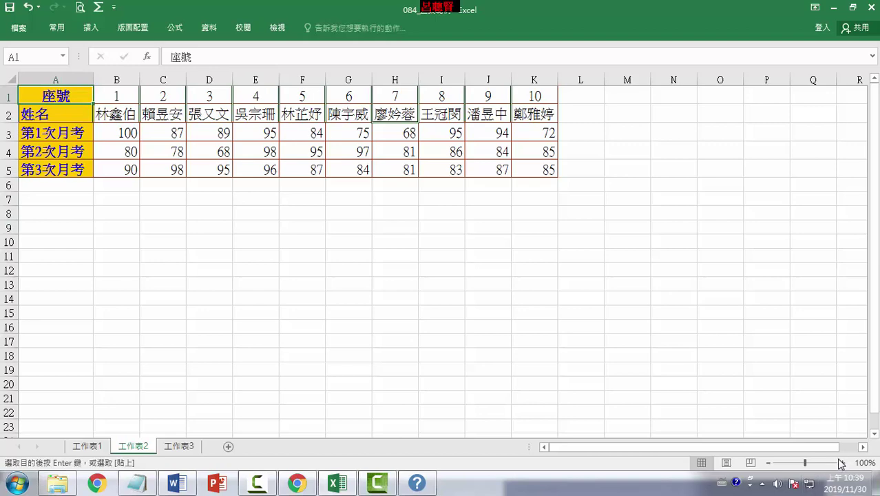
click(842, 463)
click(842, 463)
click(842, 463)
click(441, 314)
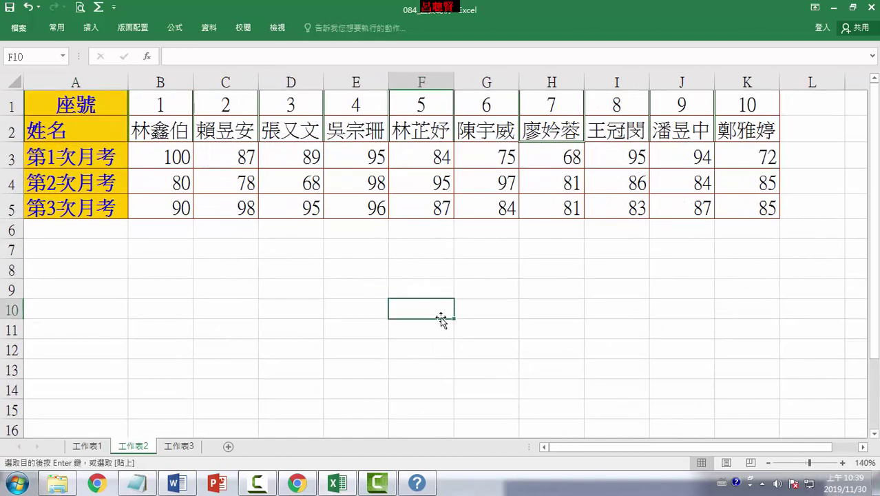
click(169, 238)
drag(169, 158, 166, 205)
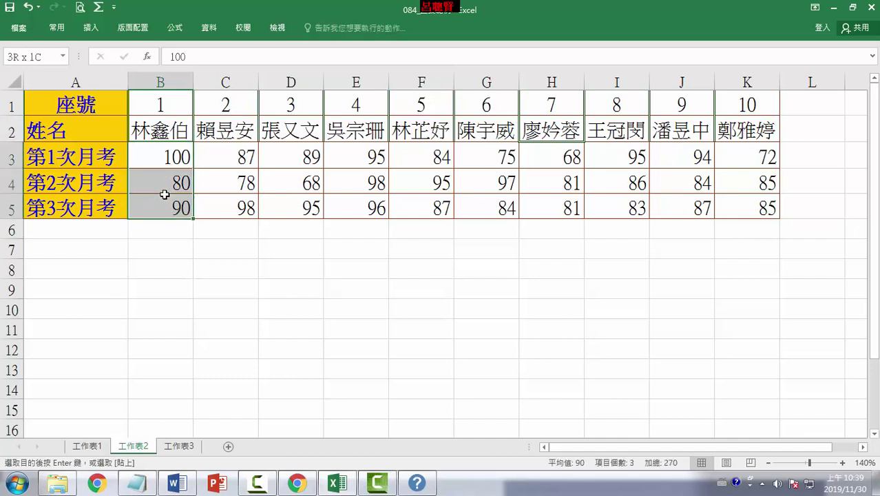
click(164, 232)
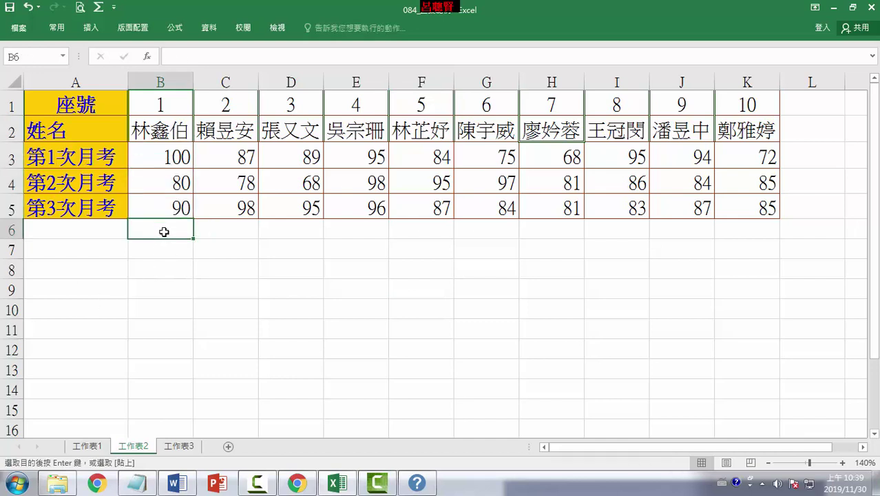
click(166, 163)
Step: Sort B3:B5 ascending with 'Continue with the current selection', giving 80, 90, 100
drag(166, 165, 167, 207)
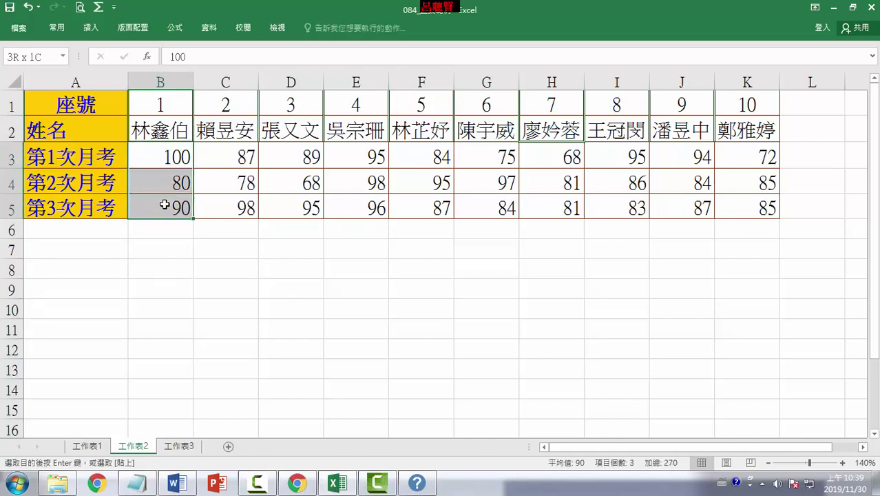
click(210, 31)
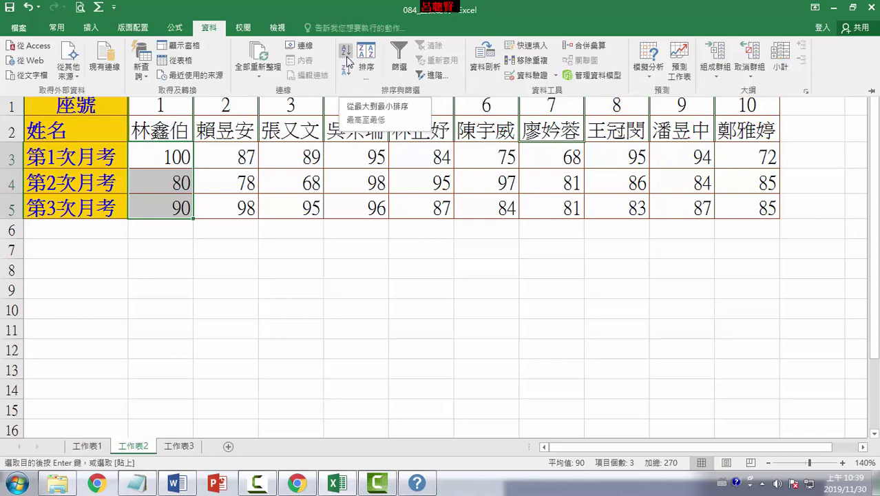
click(346, 53)
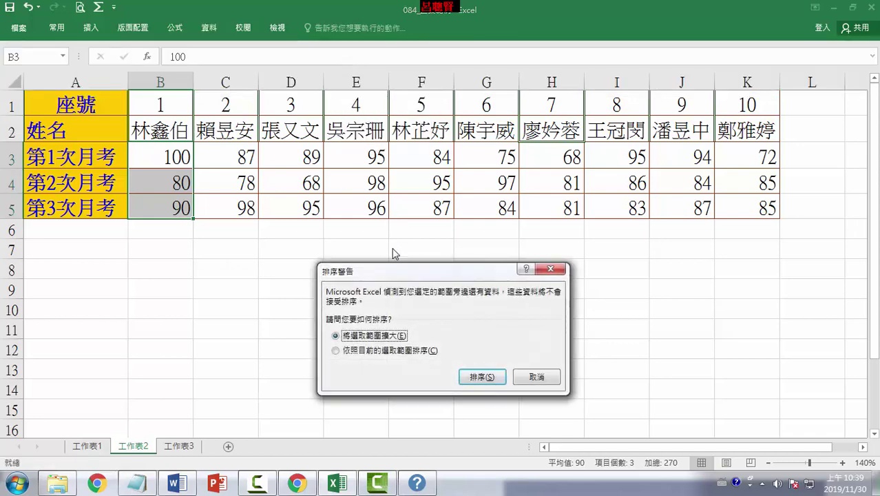
drag(390, 275, 302, 236)
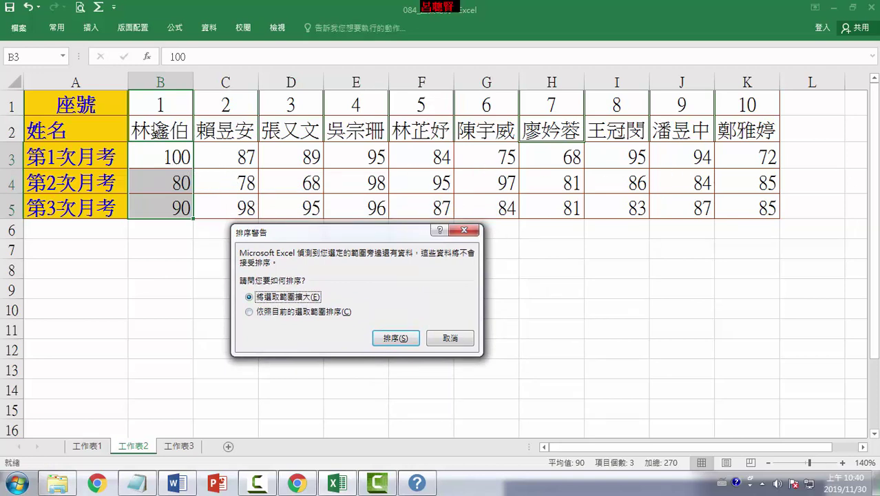
click(253, 313)
drag(319, 238, 311, 131)
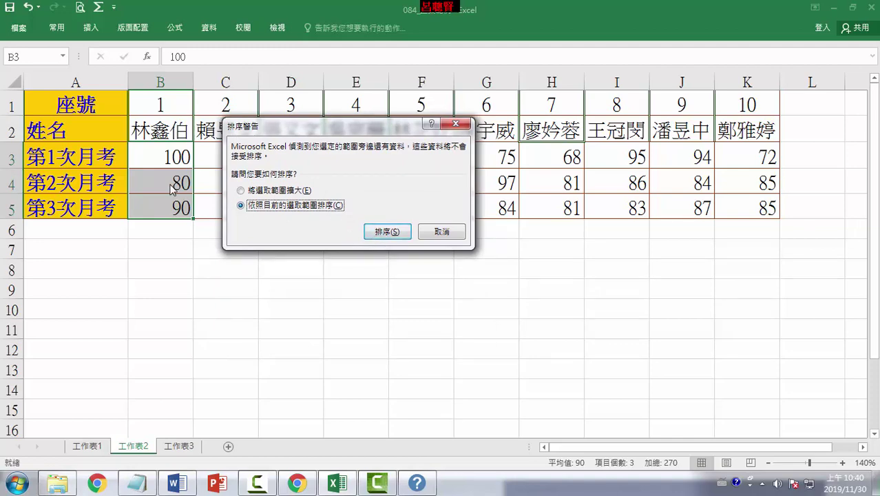
click(387, 231)
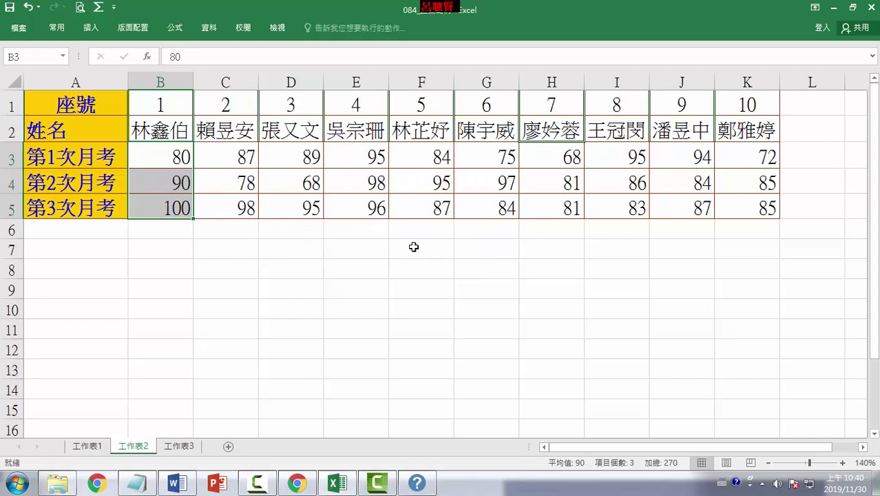
click(171, 229)
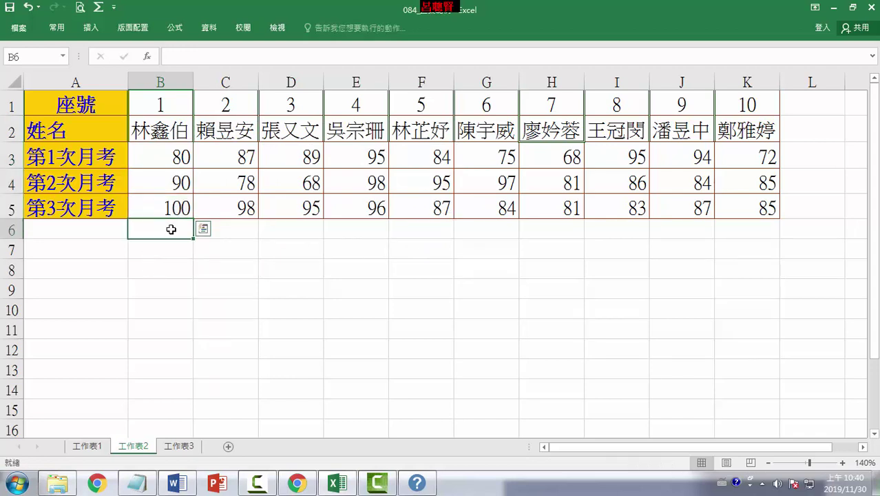
drag(171, 166, 171, 205)
Step: Enter =AVERAGE(B4:B5) in cell B6 using AutoSum's Average
click(168, 227)
click(56, 28)
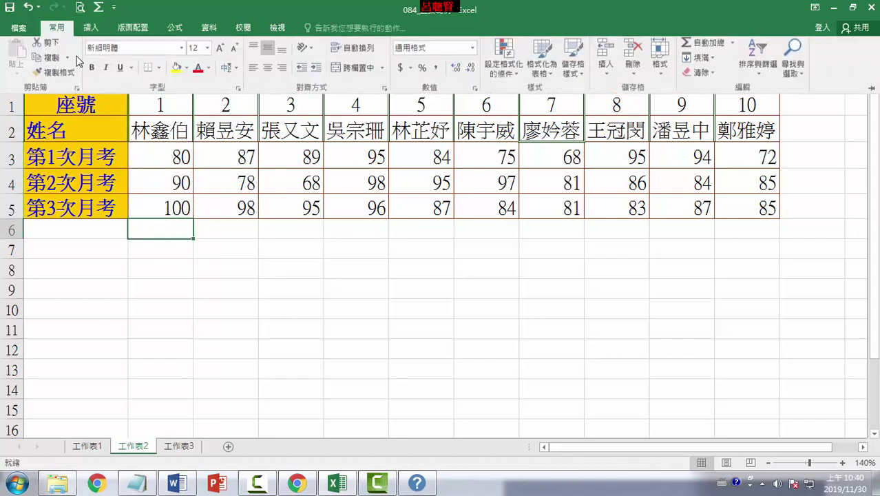
click(733, 46)
click(716, 78)
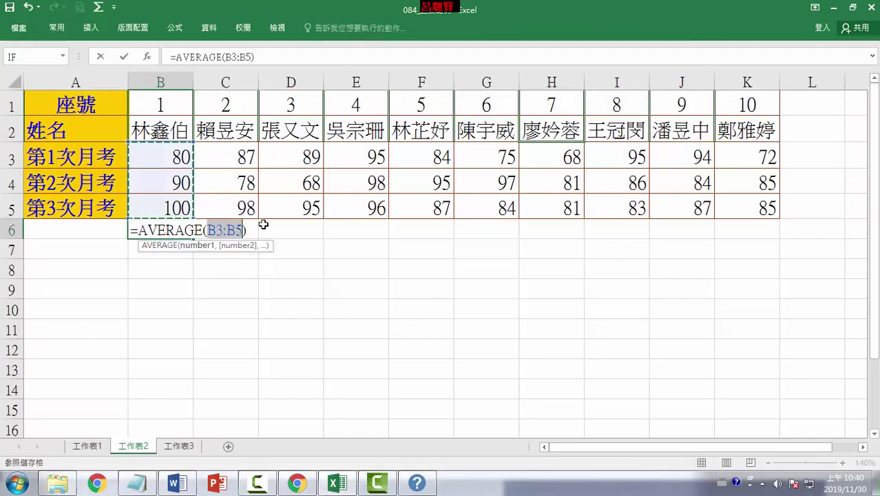
drag(180, 182, 178, 206)
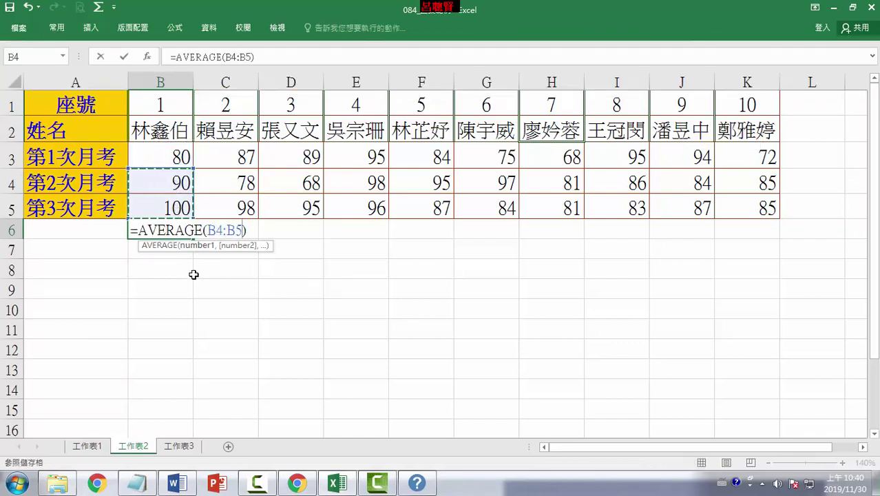
key(Return)
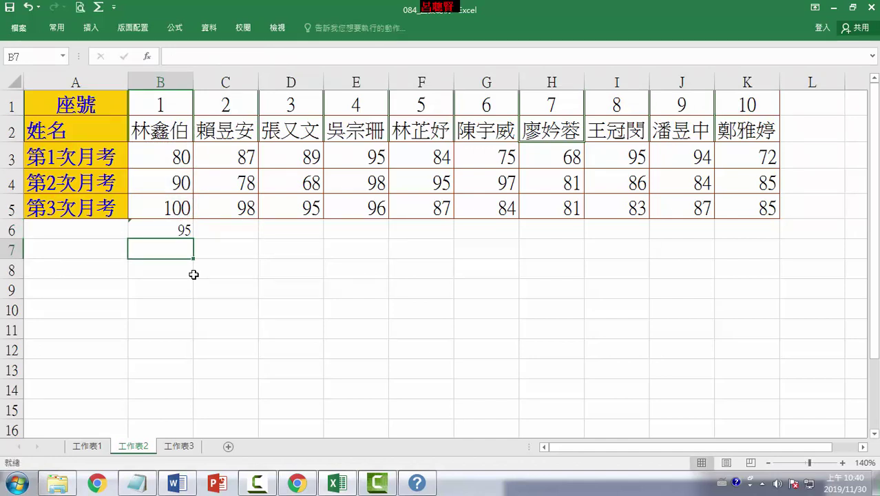
Step: Format the average 95 in B6 with red font and a much larger size
click(174, 231)
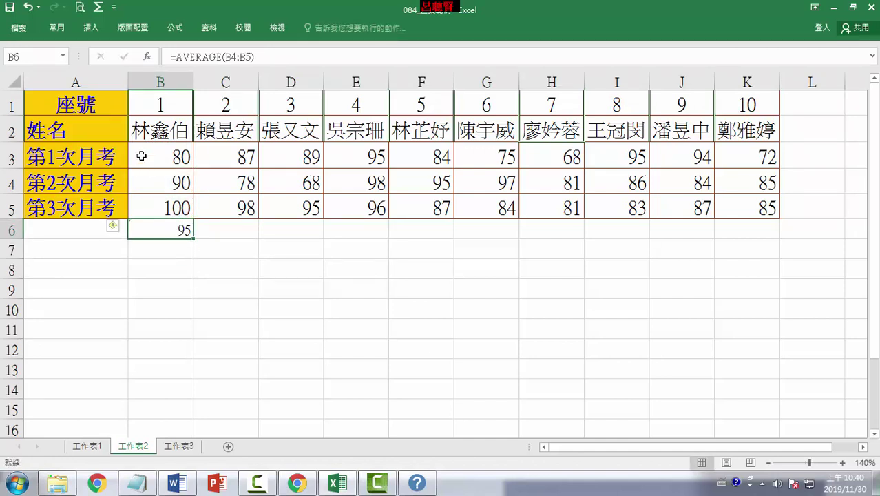
click(56, 27)
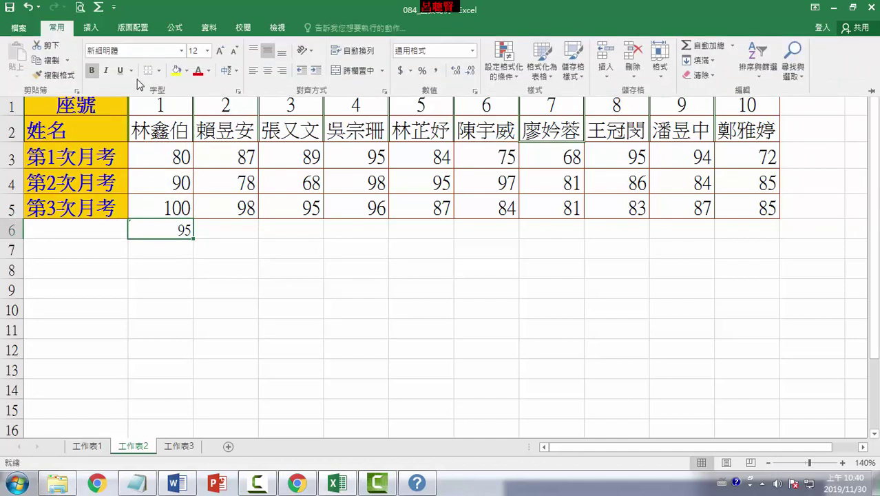
click(198, 70)
click(206, 50)
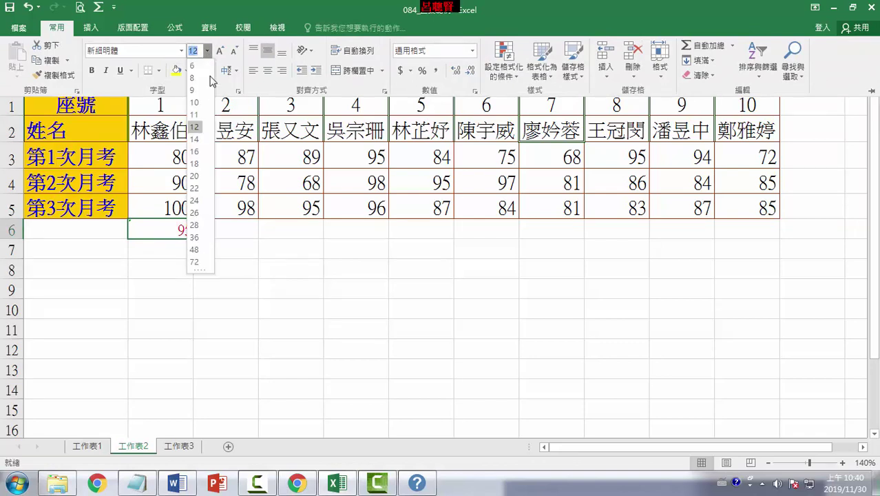
click(195, 187)
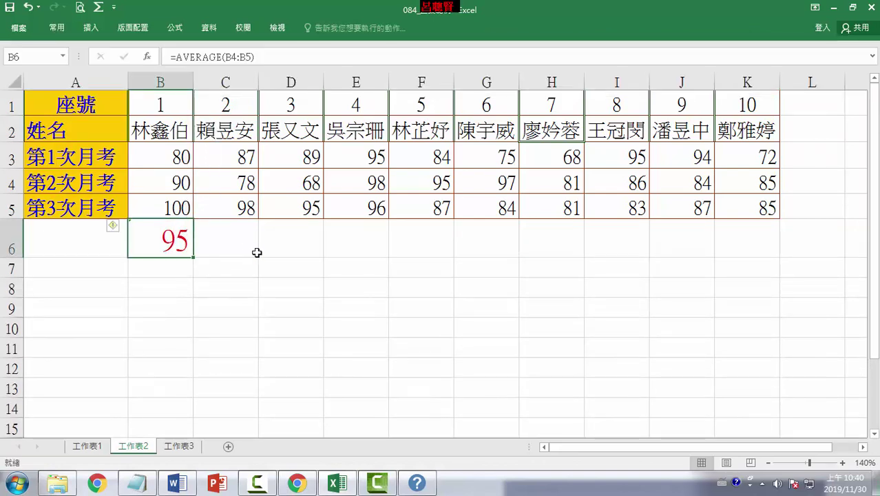
click(257, 252)
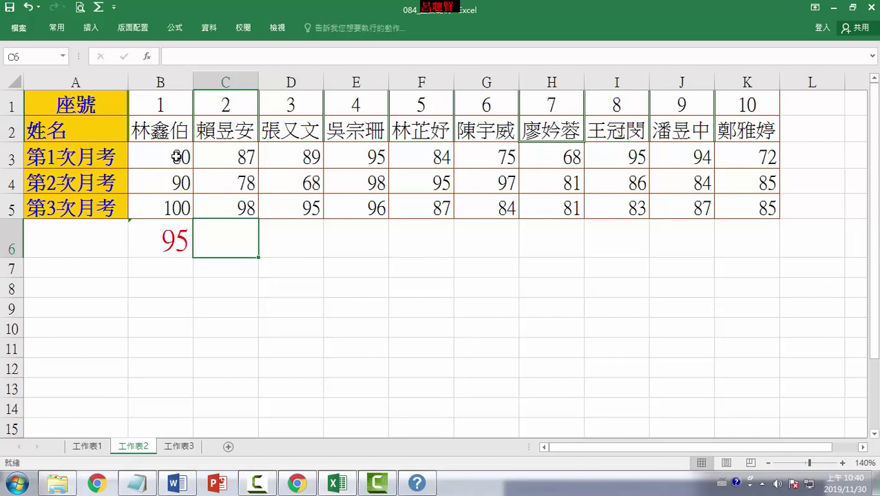
mouse_move(177, 157)
mouse_down()
mouse_move(177, 205)
mouse_move(159, 205)
mouse_up()
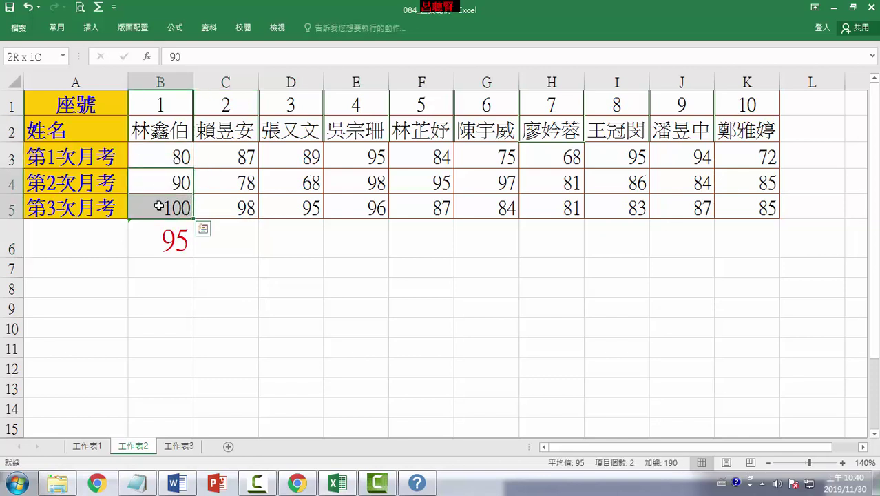
click(169, 252)
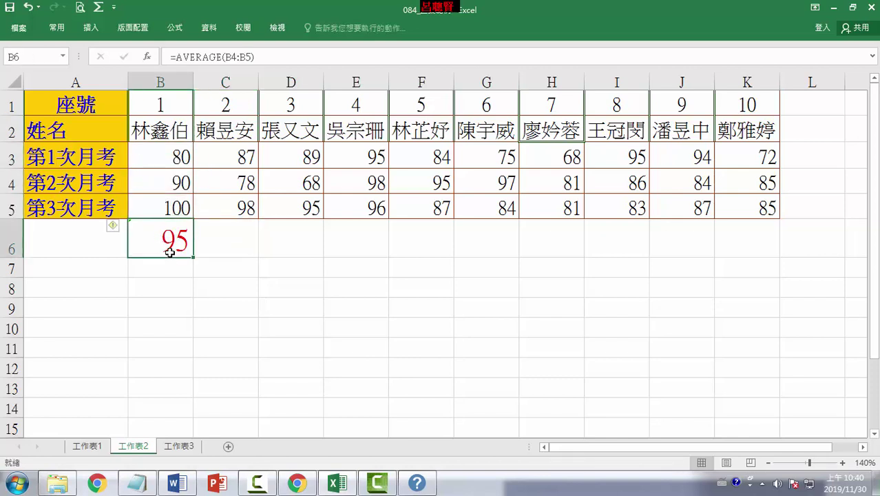
drag(228, 160, 227, 241)
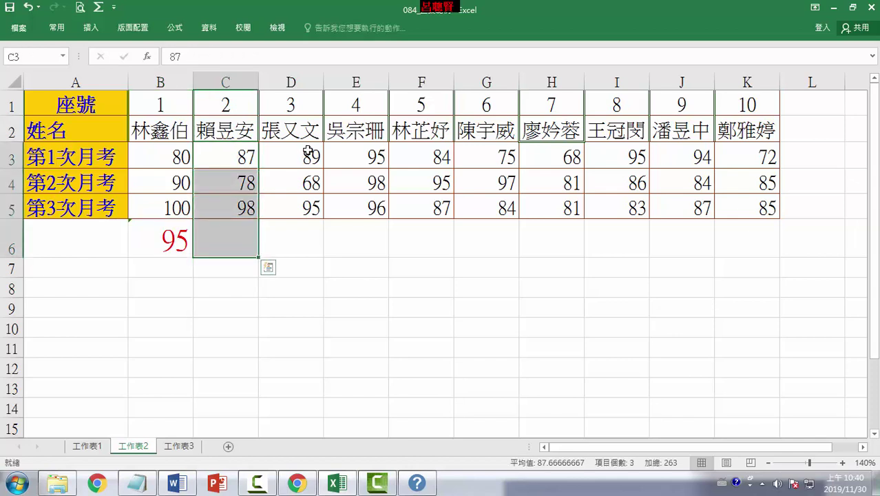
drag(311, 150, 303, 241)
drag(375, 153, 372, 241)
drag(434, 157, 434, 241)
drag(507, 157, 500, 241)
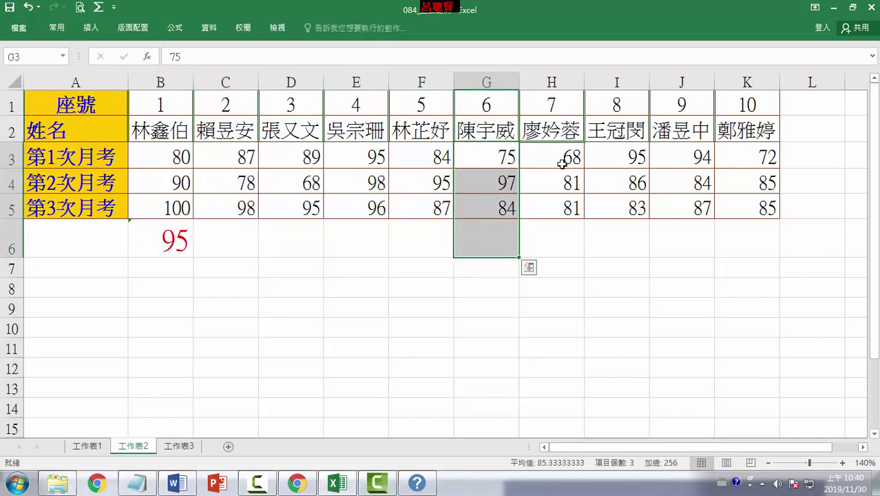
drag(561, 182, 551, 241)
click(495, 227)
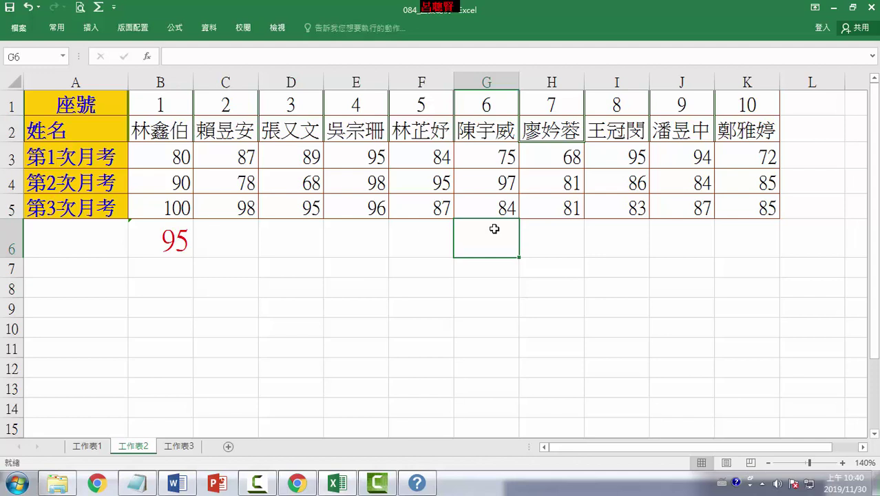
click(157, 238)
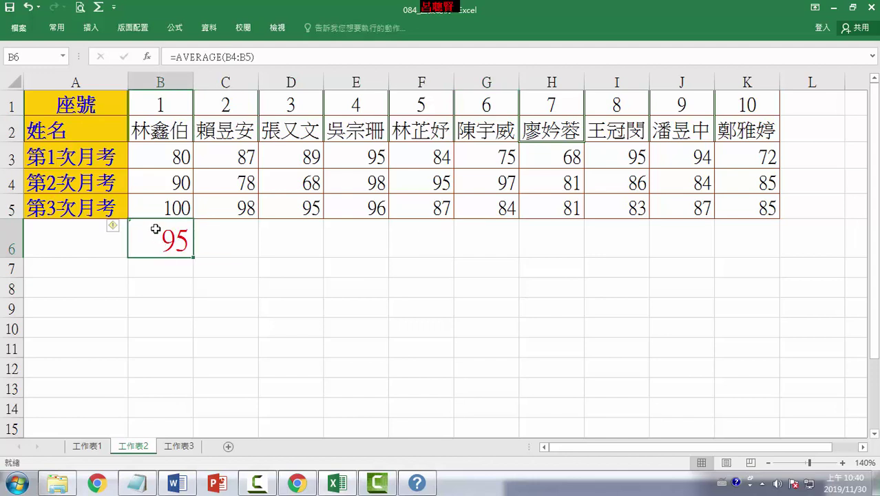
Step: Enter 100, 50 and 60 in cells C3, C4 and C5
click(231, 160)
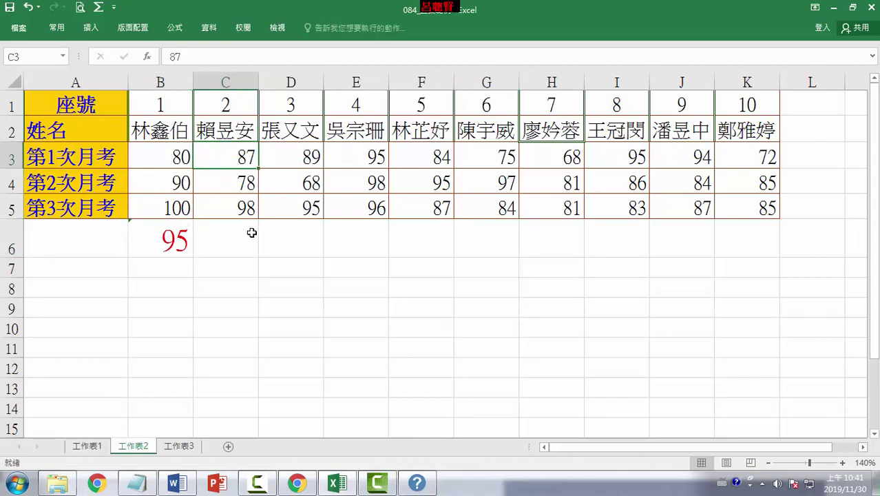
click(241, 186)
click(240, 166)
text(100)
key(Return)
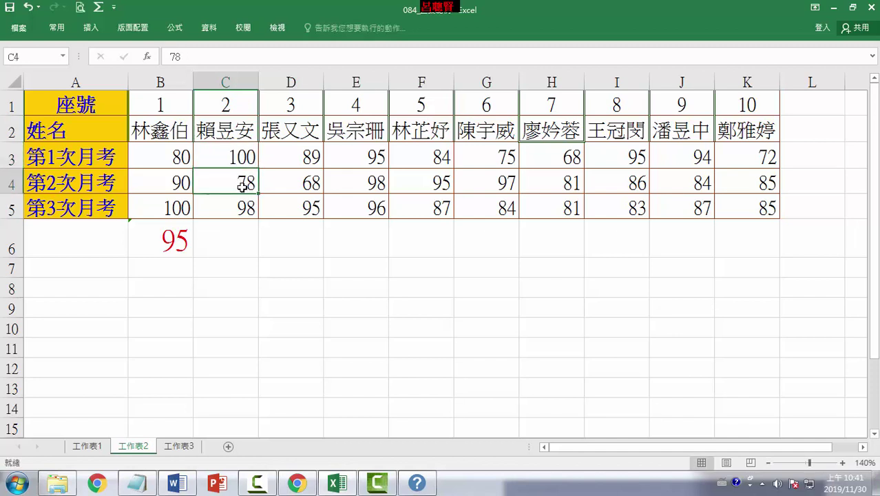
text(50)
key(Return)
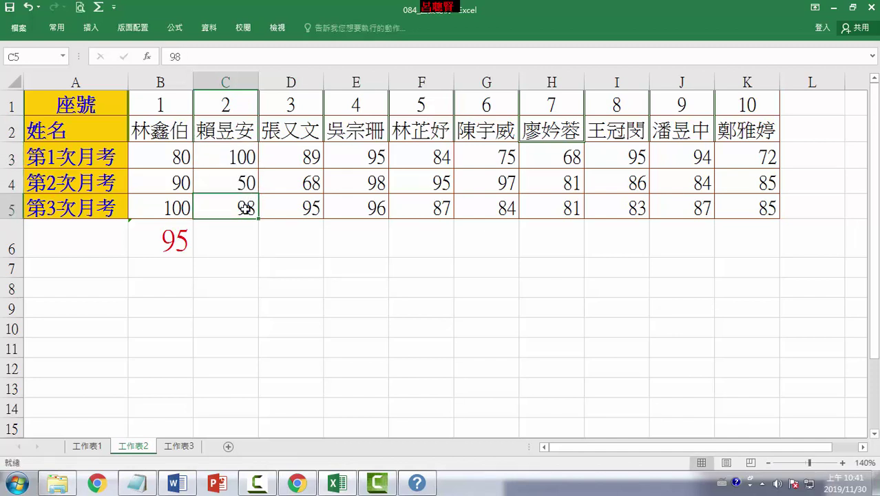
text(60)
click(276, 241)
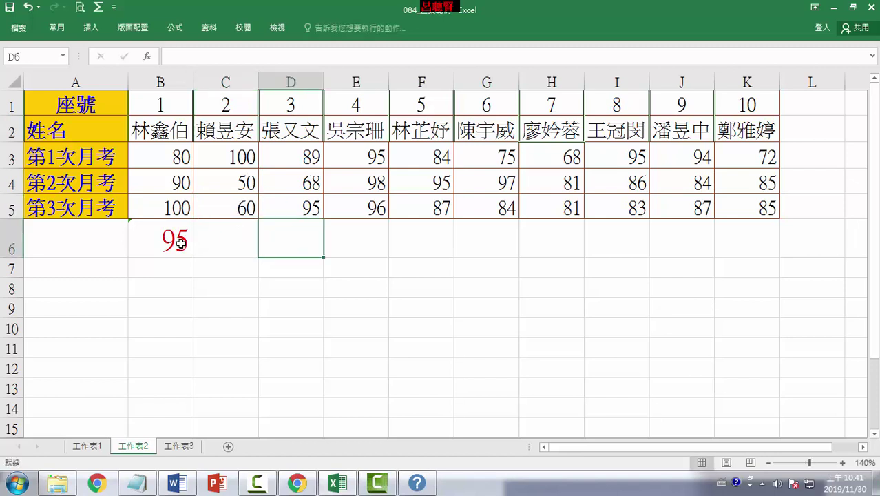
Step: Review the changed column C scores and the average formula in B6
click(181, 242)
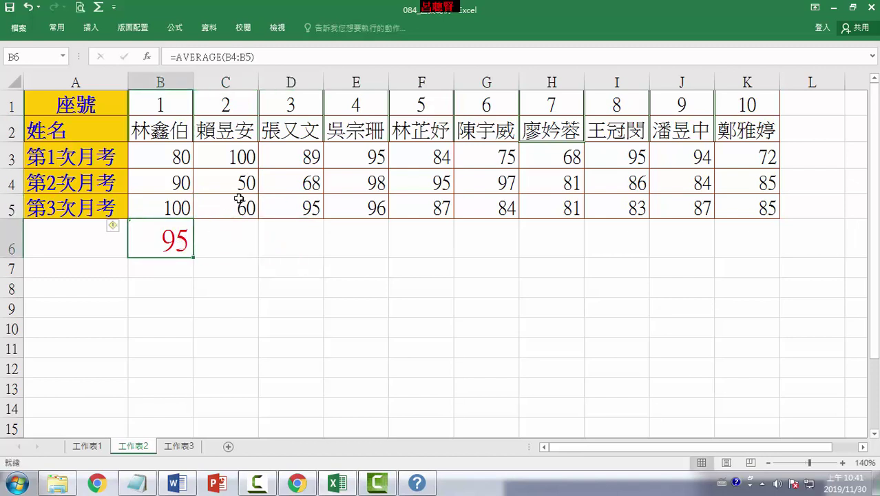
click(238, 163)
click(242, 208)
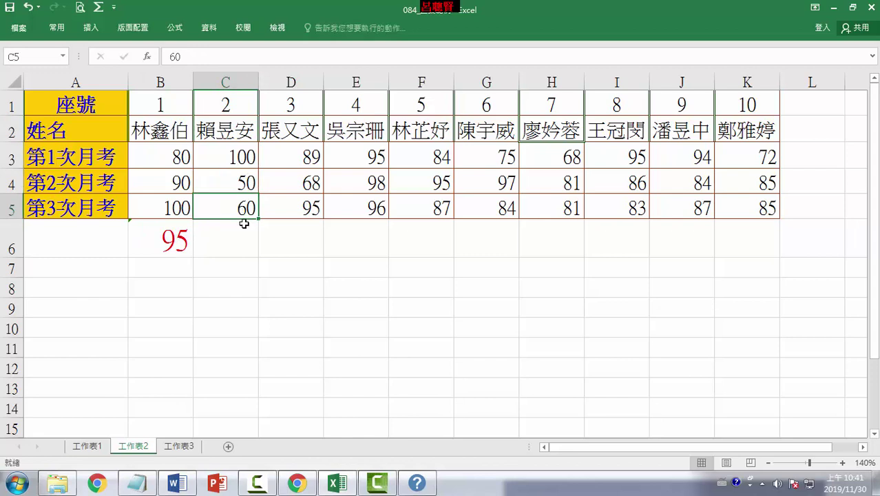
click(238, 160)
click(243, 209)
click(243, 228)
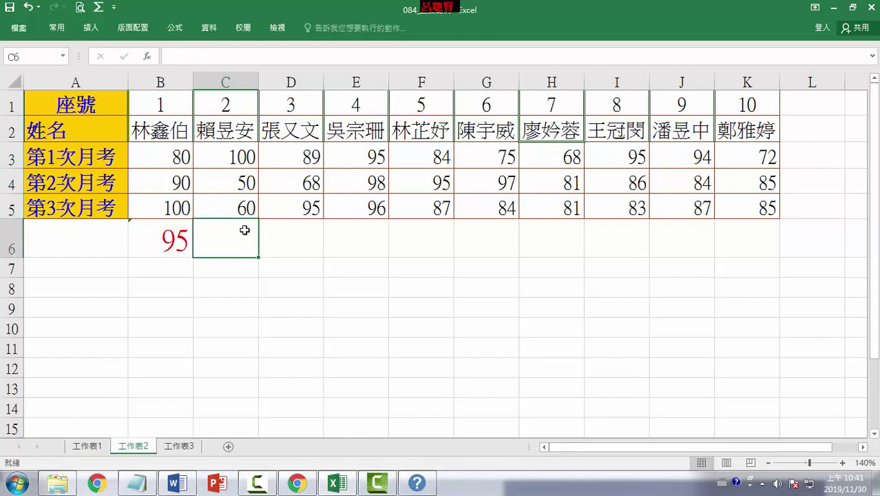
click(166, 246)
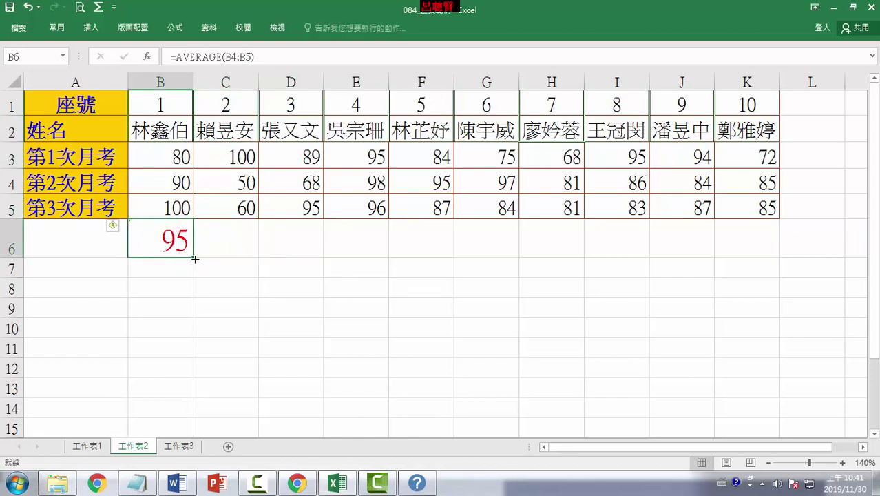
drag(195, 259, 256, 256)
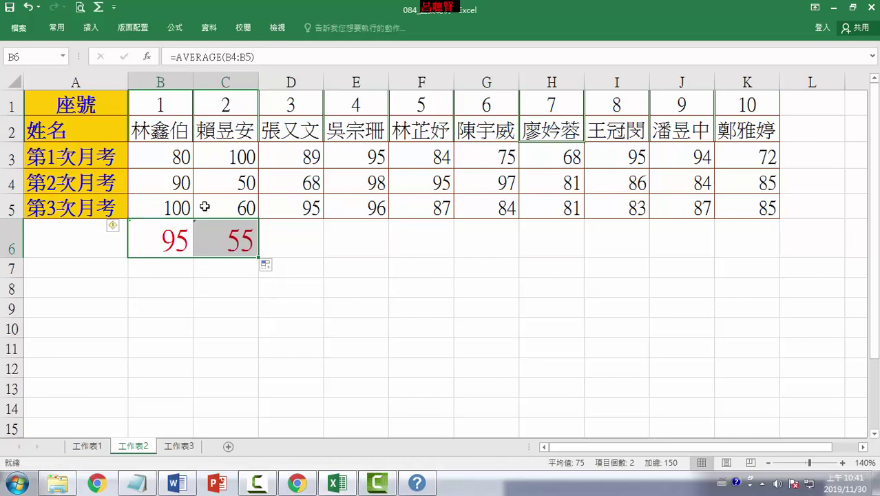
click(235, 206)
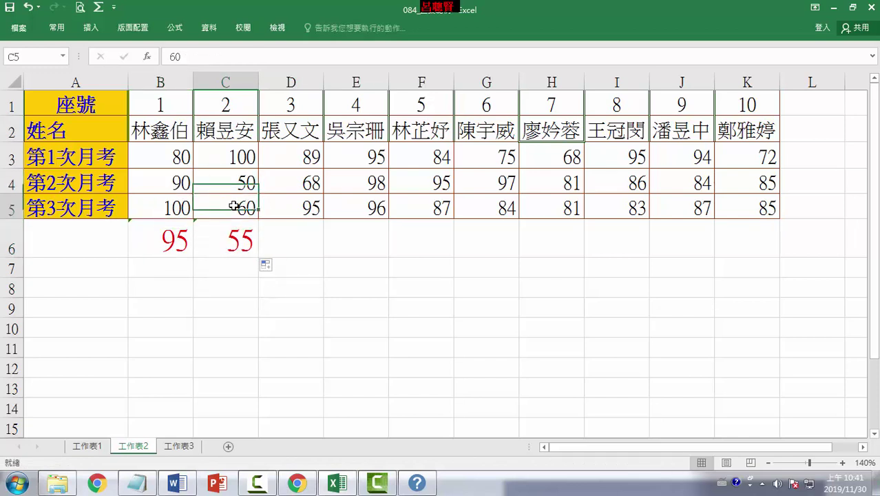
click(234, 158)
drag(234, 207, 234, 183)
click(248, 235)
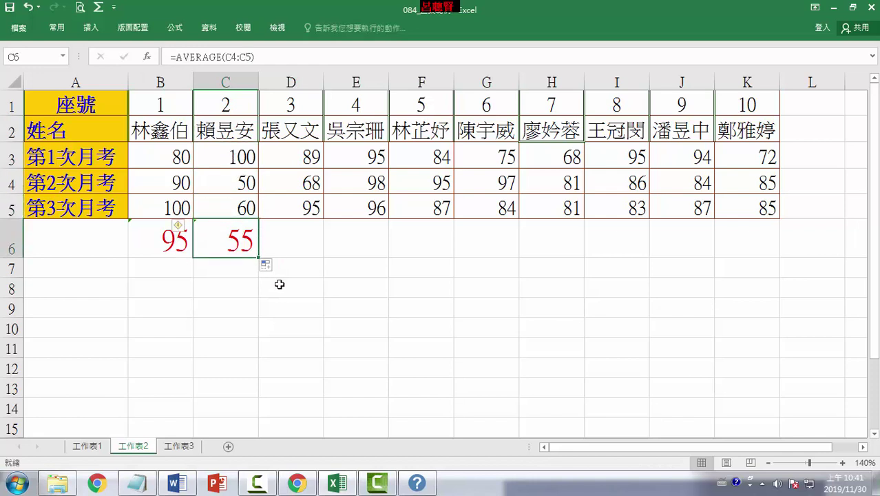
key(Delete)
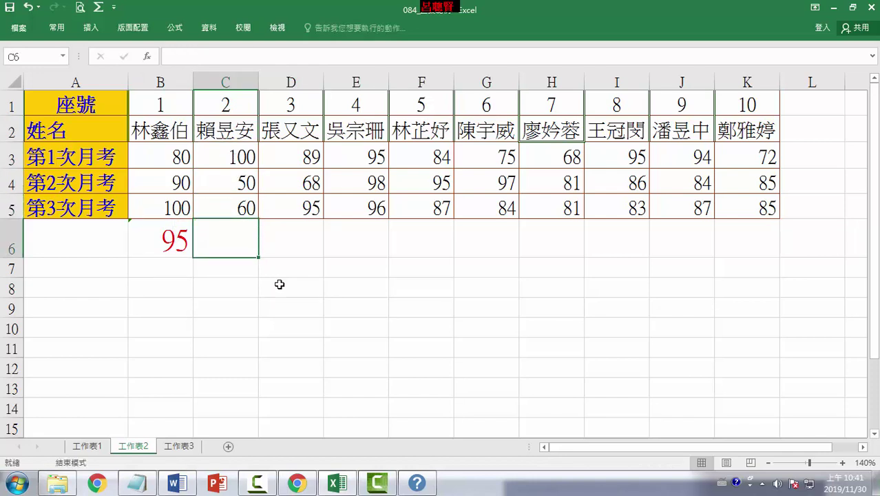
click(192, 254)
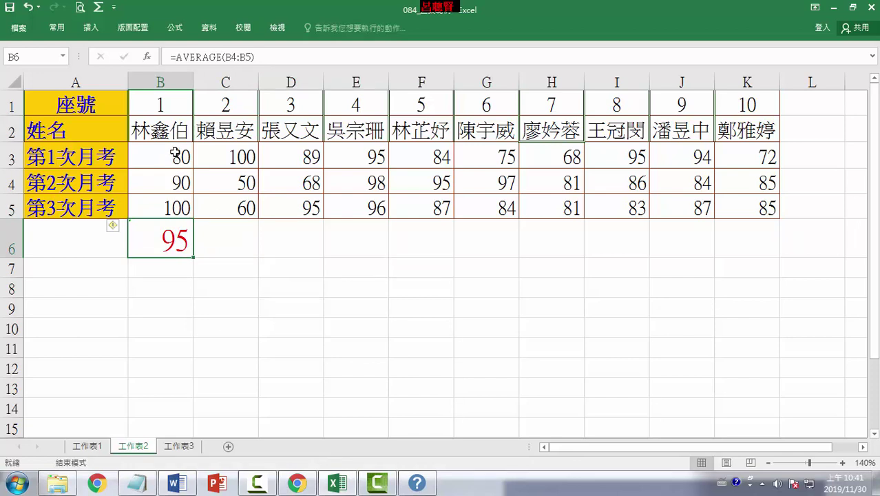
drag(176, 155, 172, 201)
click(168, 191)
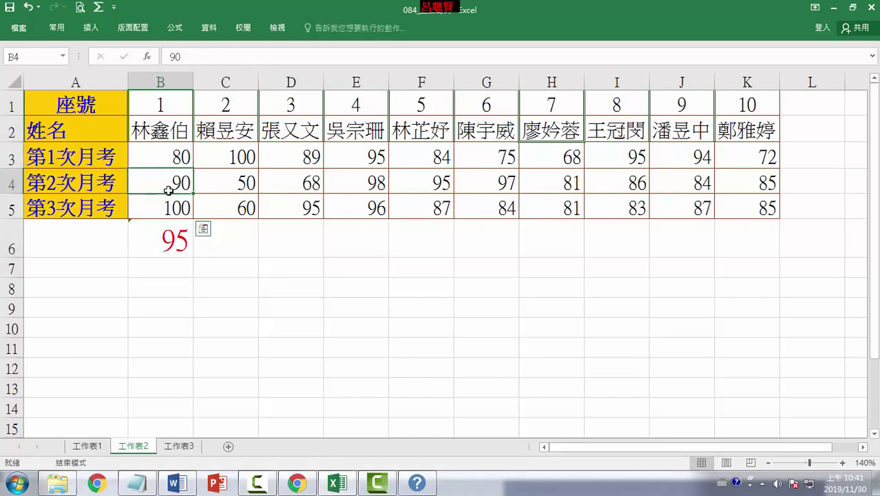
click(174, 250)
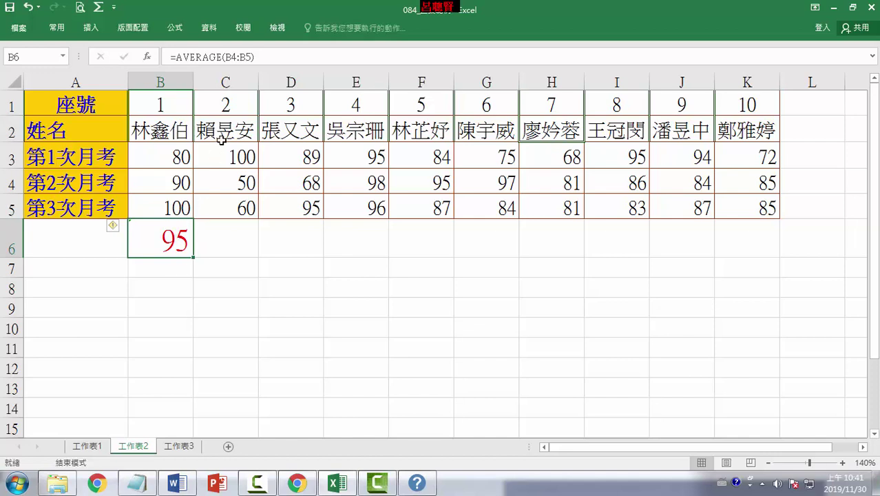
drag(226, 140, 248, 193)
drag(306, 164, 295, 239)
drag(356, 182, 364, 227)
drag(422, 182, 399, 230)
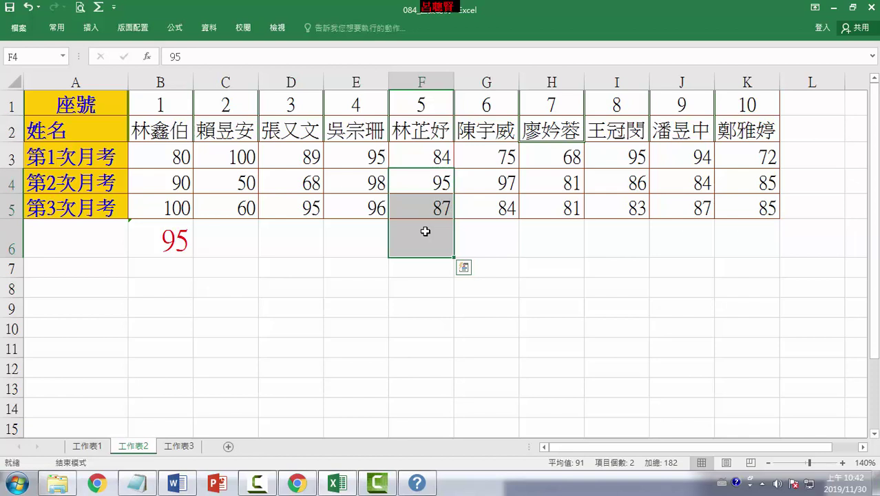
drag(169, 157, 170, 207)
click(168, 241)
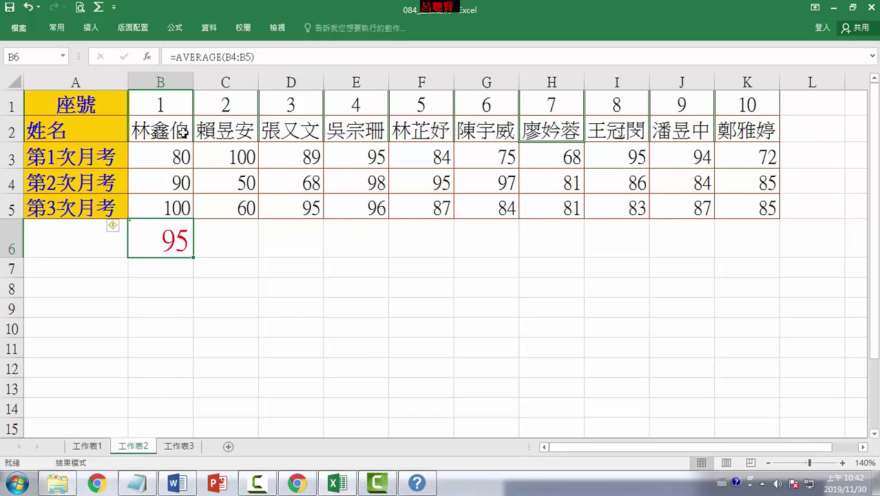
Step: Copy the A1:E11 score table on 工作表1 with Ctrl+C
click(89, 445)
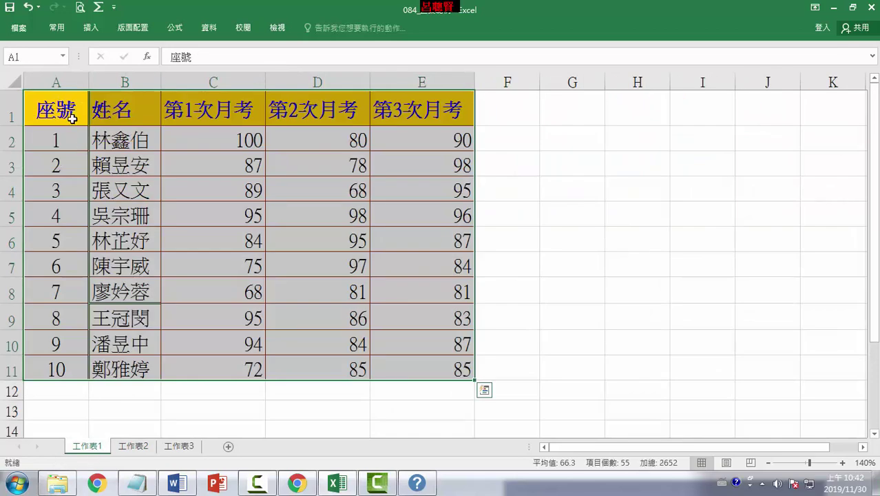
click(136, 448)
click(178, 446)
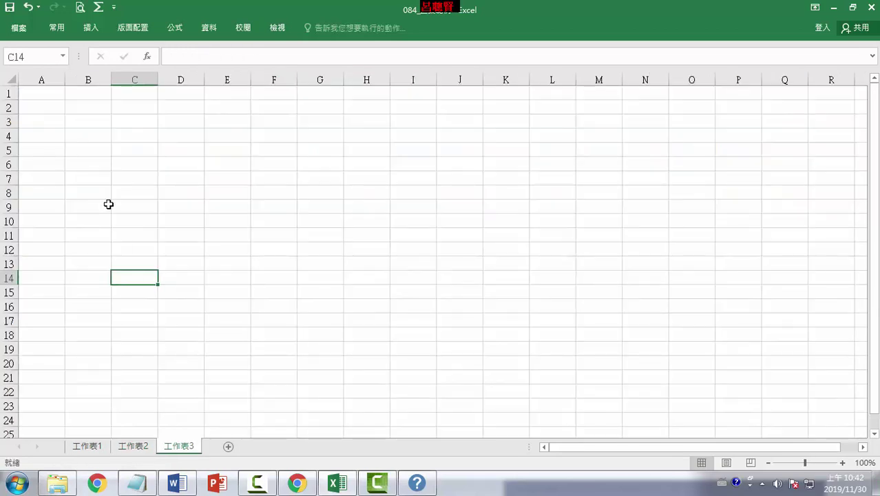
click(87, 446)
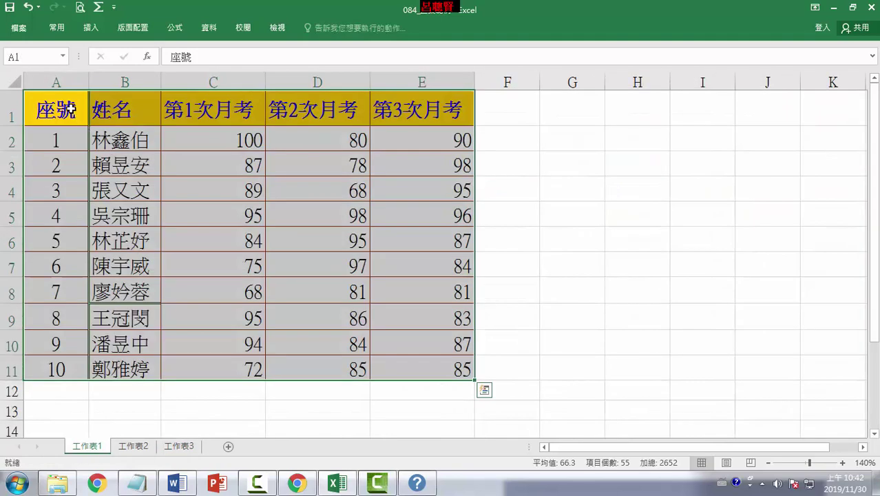
drag(55, 110, 418, 369)
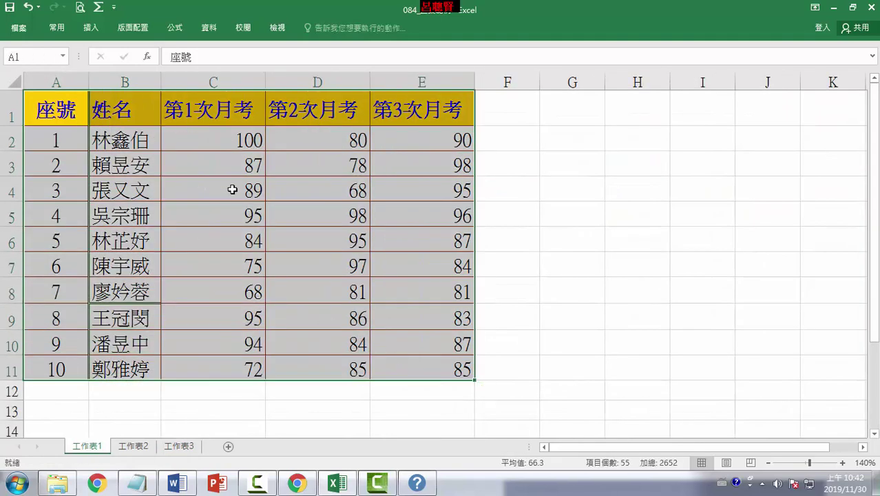
key(ctrl+c)
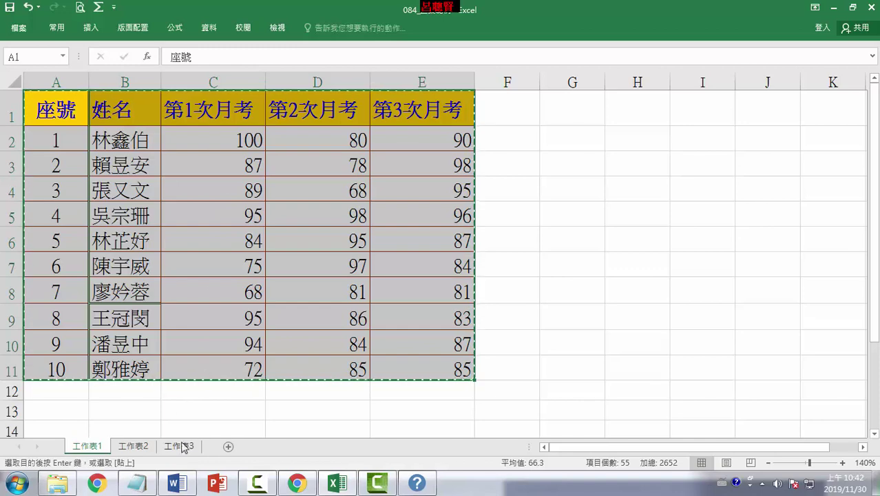
Step: Paste the table transposed at A1 of 工作表3 and autofit column A
click(179, 446)
click(49, 93)
right_click(49, 93)
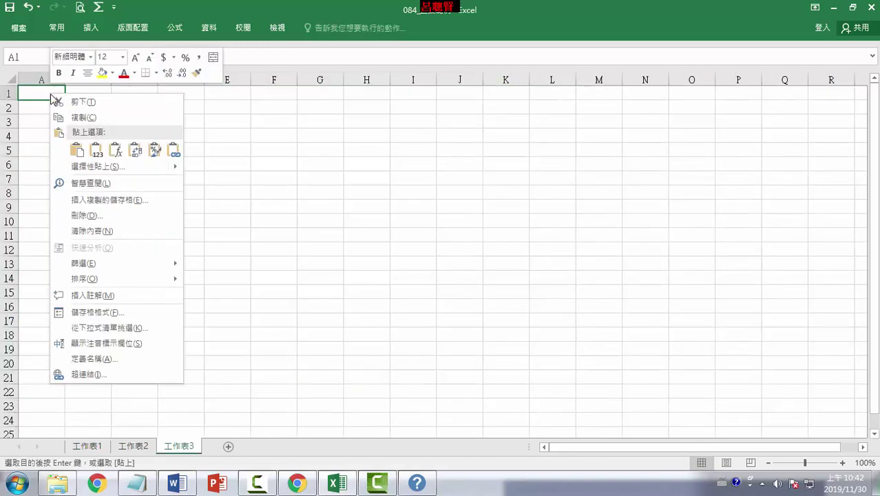
click(133, 153)
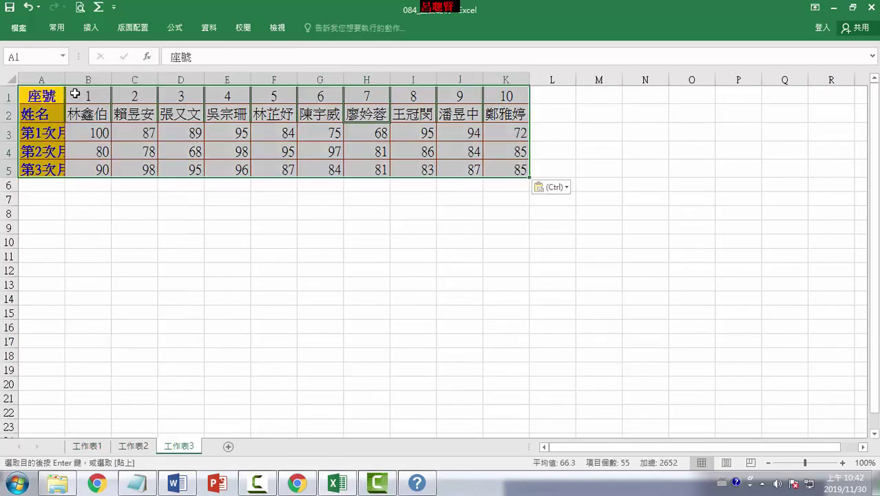
double_click(65, 79)
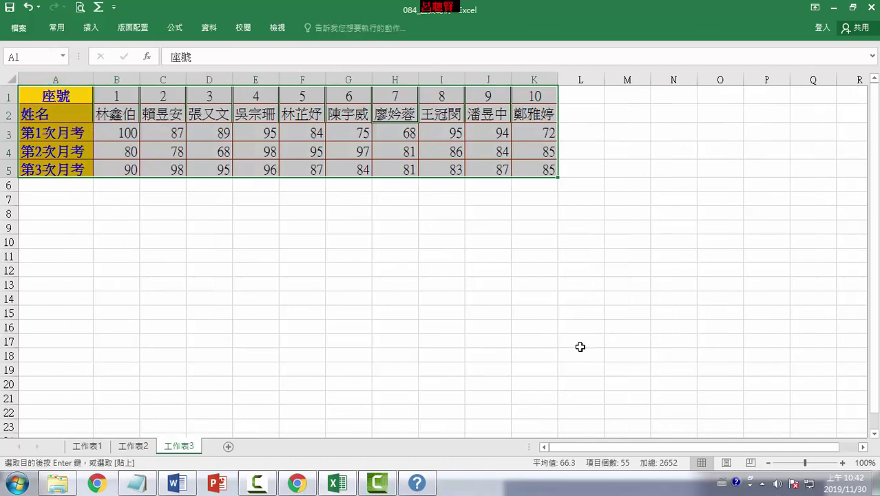
Step: Zoom 工作表3 to 130% and select the first student's scores B3:B5
click(843, 464)
click(843, 464)
click(843, 463)
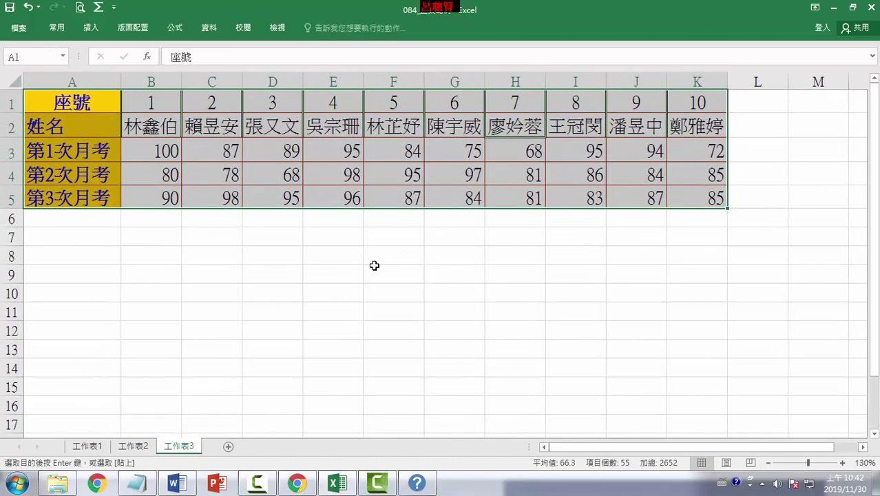
click(376, 262)
drag(165, 149, 157, 197)
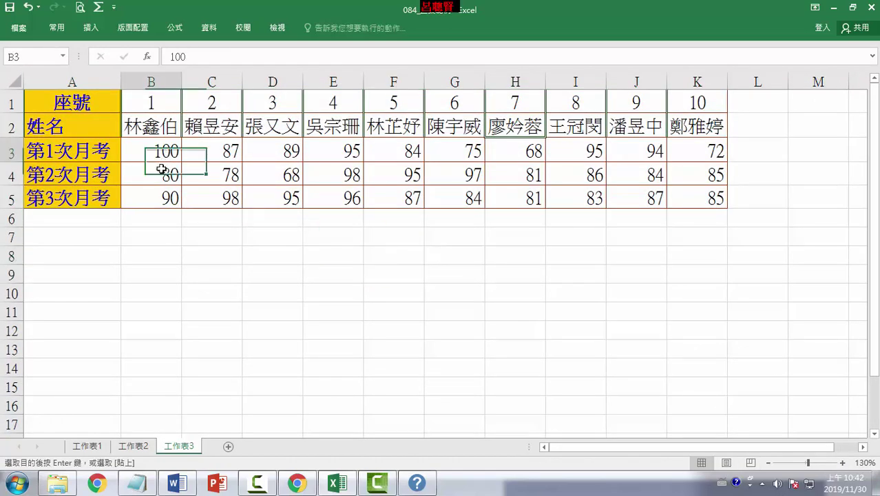
click(151, 219)
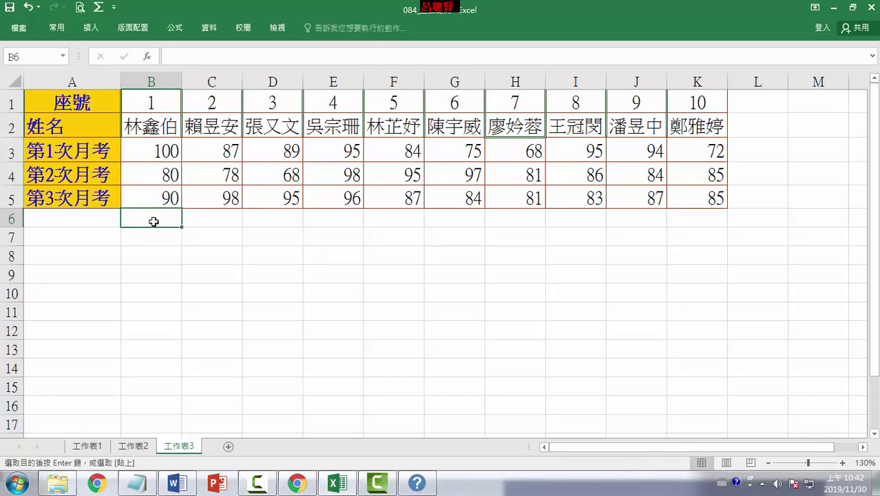